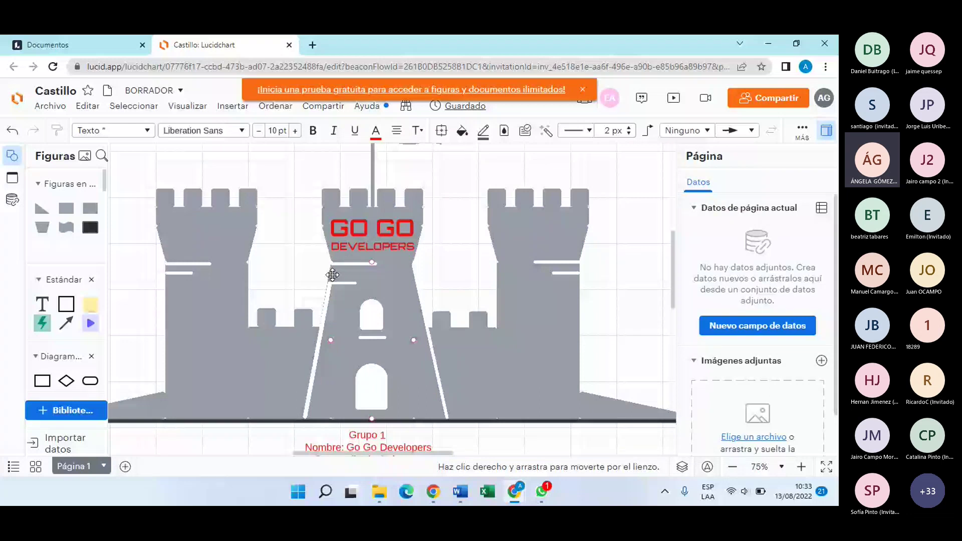
Undo and redo the last change, then paste a grey rectangle and shrink it to a small square.
{"action": "left_click", "coordinate": [344, 234]}
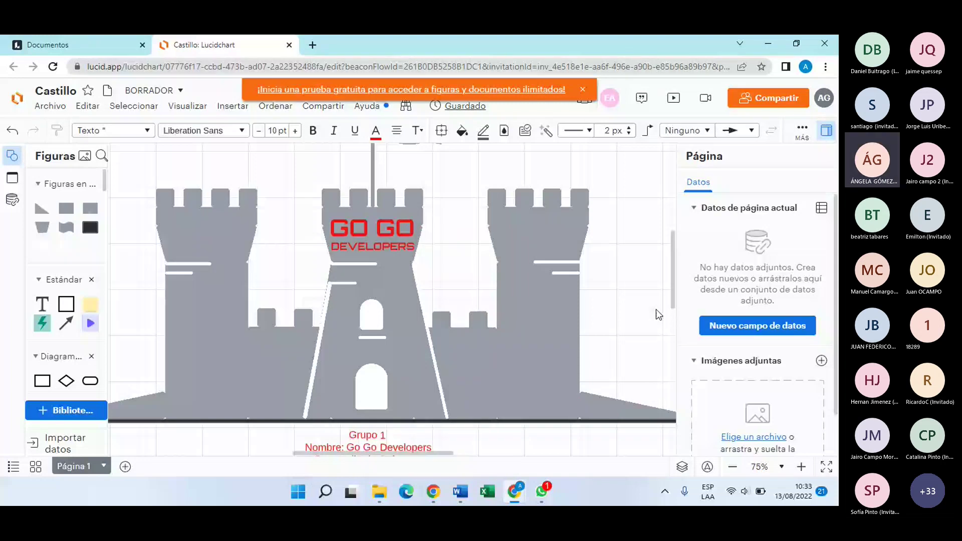
{"action": "key", "text": "ctrl+z"}
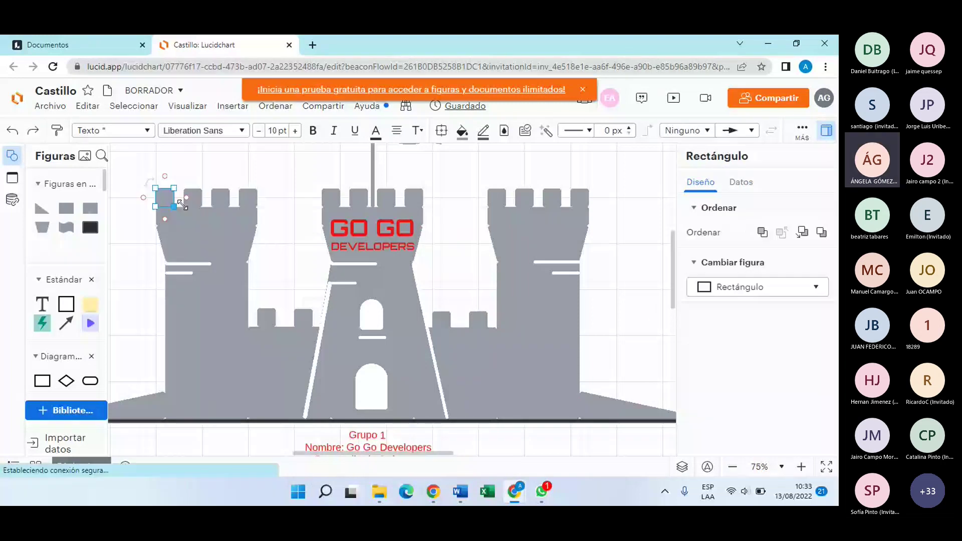
{"action": "key", "text": "ctrl+y"}
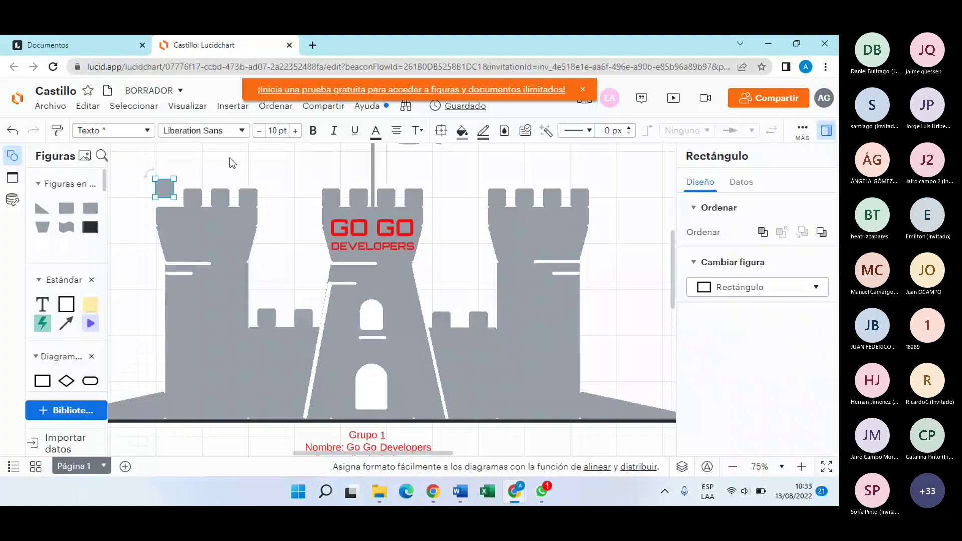
{"action": "scroll", "coordinate": [231, 163], "scroll_direction": "up", "scroll_amount": 2}
{"action": "key", "text": "ctrl+v"}
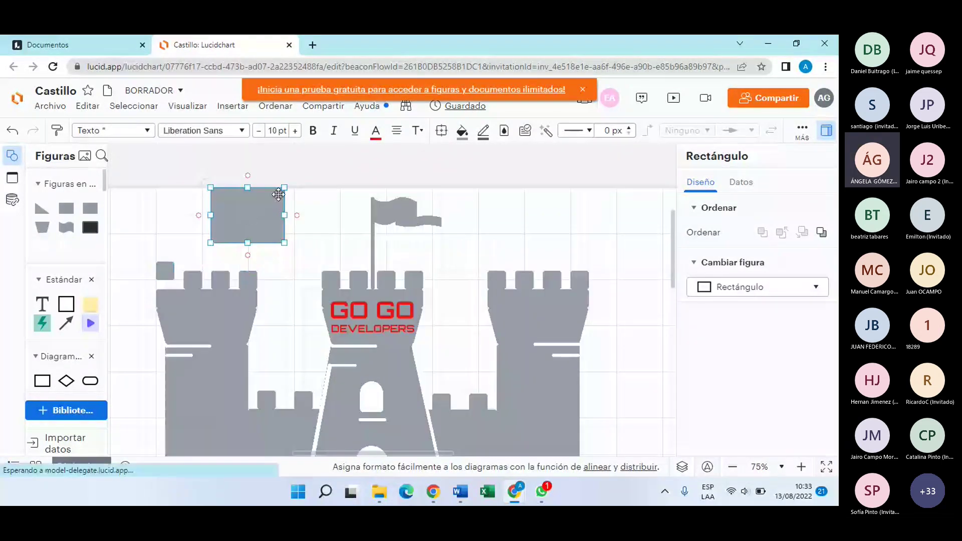
{"action": "left_click_drag", "start_coordinate": [284, 187], "coordinate": [229, 226]}
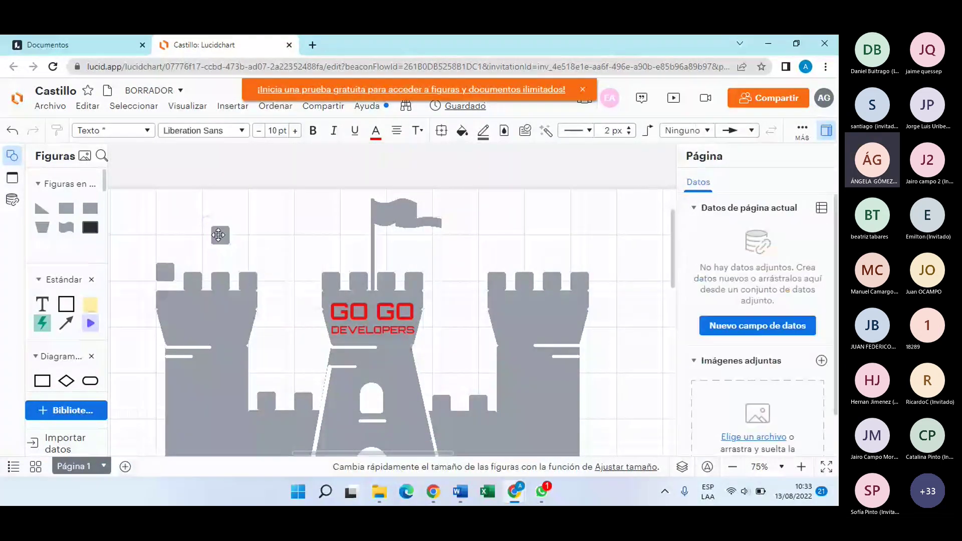
Delete the extra small grey square and return to the castle diagram.
{"action": "left_click", "coordinate": [218, 235]}
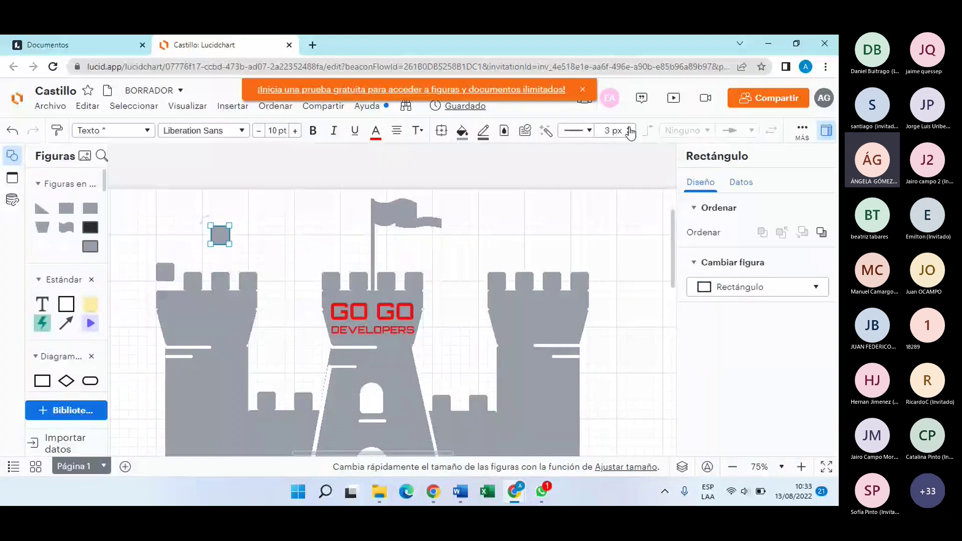
{"action": "left_click", "coordinate": [390, 196]}
{"action": "left_click", "coordinate": [219, 235]}
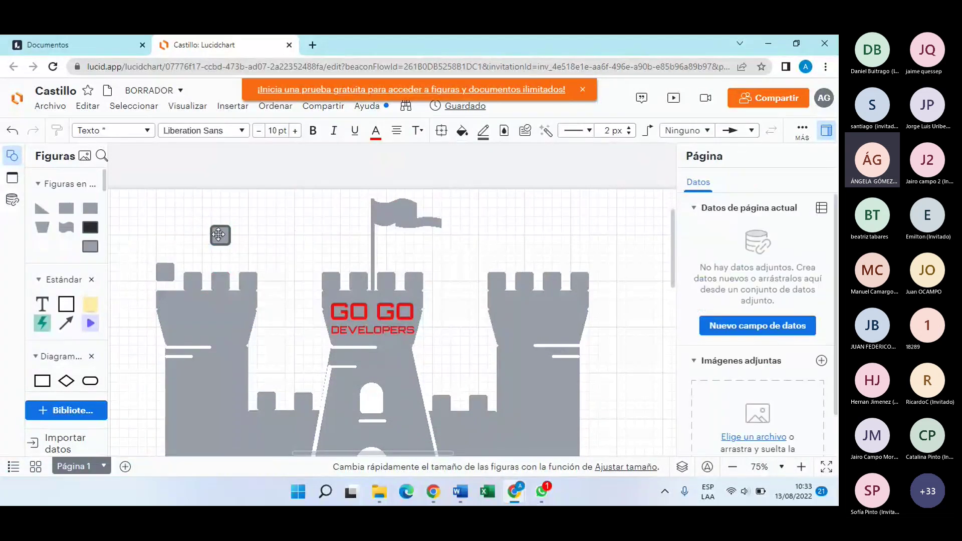
{"action": "key", "text": "Delete"}
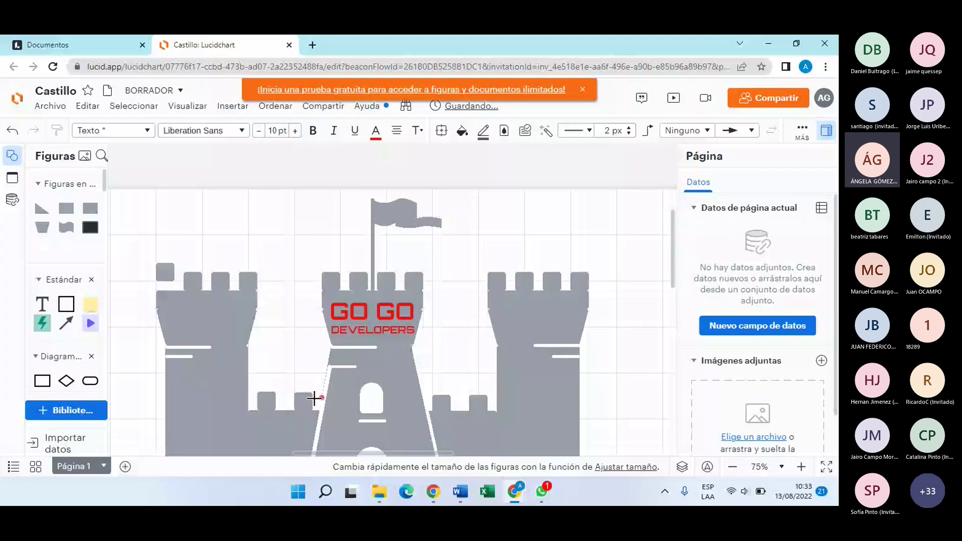
{"action": "left_click", "coordinate": [515, 492]}
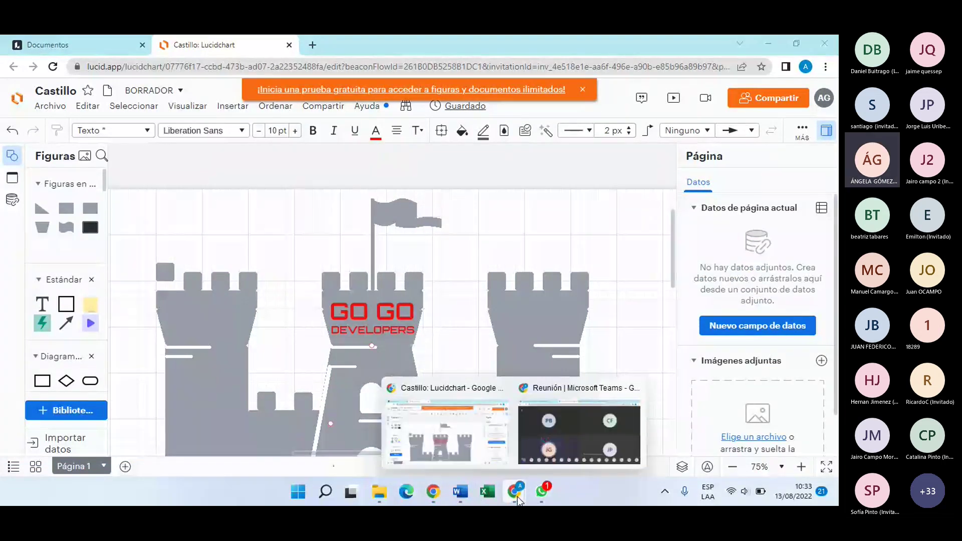
{"action": "left_click", "coordinate": [304, 251]}
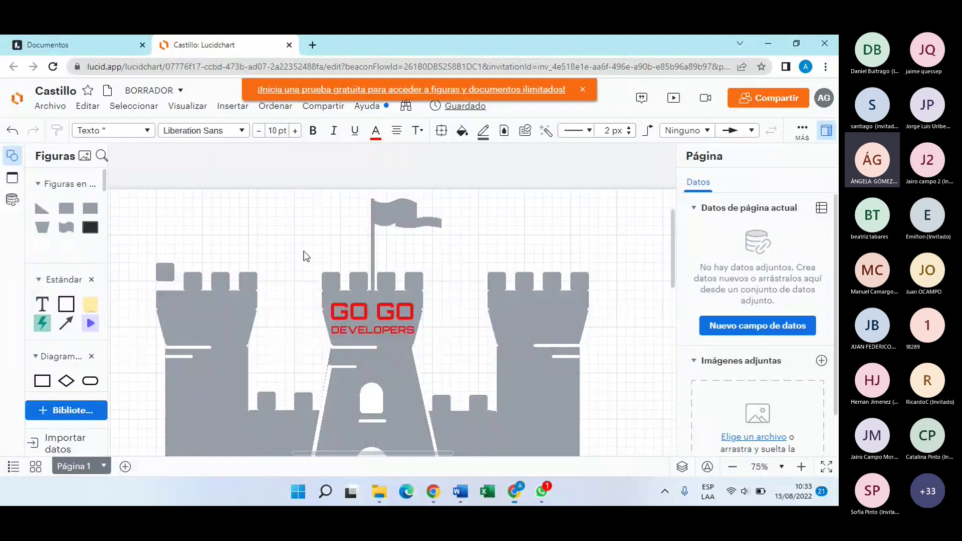
Position and duplicate a merlon square atop the left tower, and nudge the top band upward.
{"action": "left_click_drag", "start_coordinate": [166, 272], "coordinate": [165, 273]}
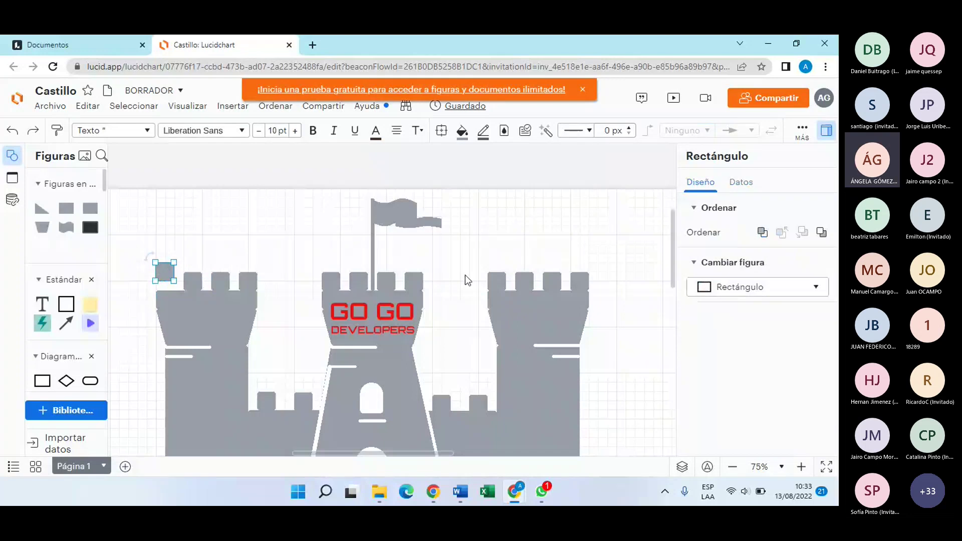
{"action": "key", "text": "ctrl+d"}
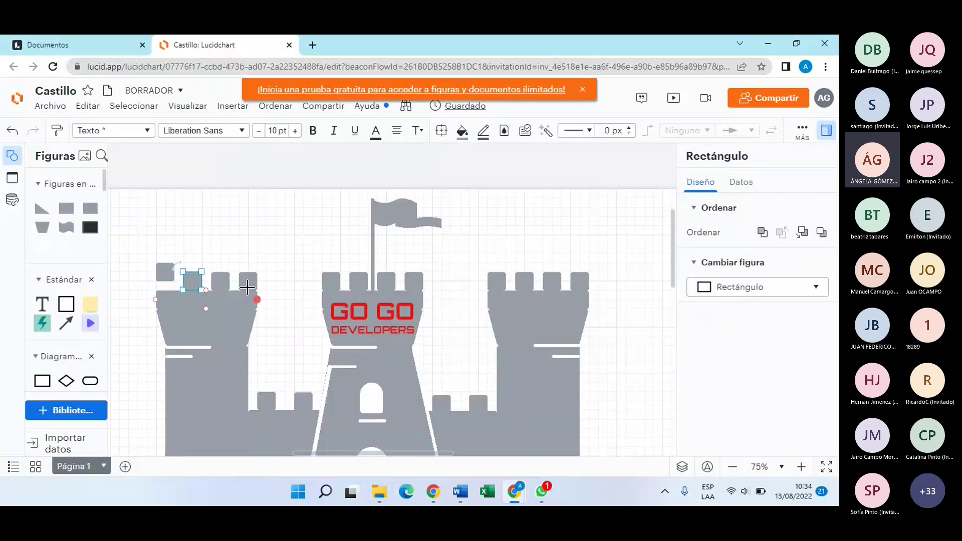
{"action": "left_click_drag", "start_coordinate": [210, 279], "coordinate": [221, 311]}
{"action": "left_click", "coordinate": [221, 300]}
{"action": "key", "text": "Up"}
{"action": "key", "text": "Up"}
{"action": "key", "text": "Up"}
{"action": "left_click", "coordinate": [220, 272]}
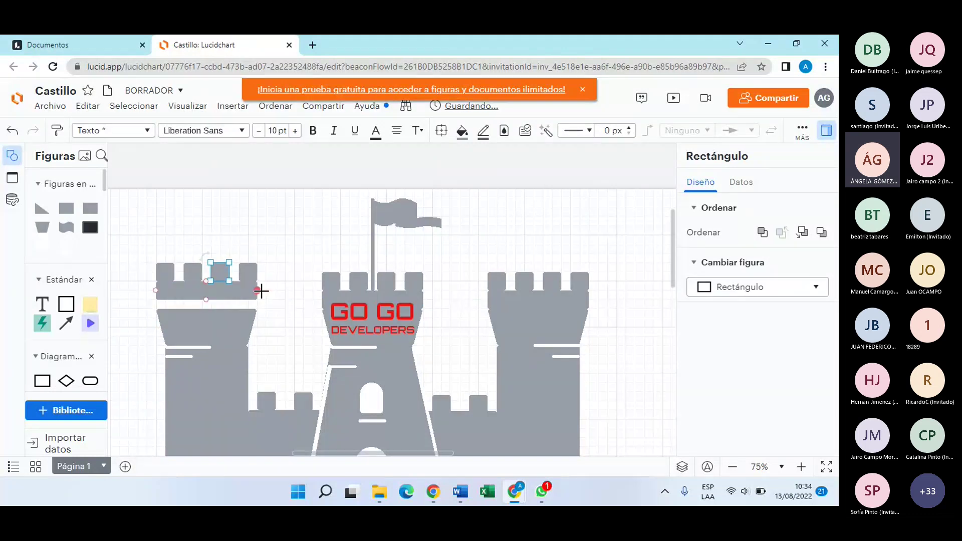
{"action": "left_click", "coordinate": [168, 268]}
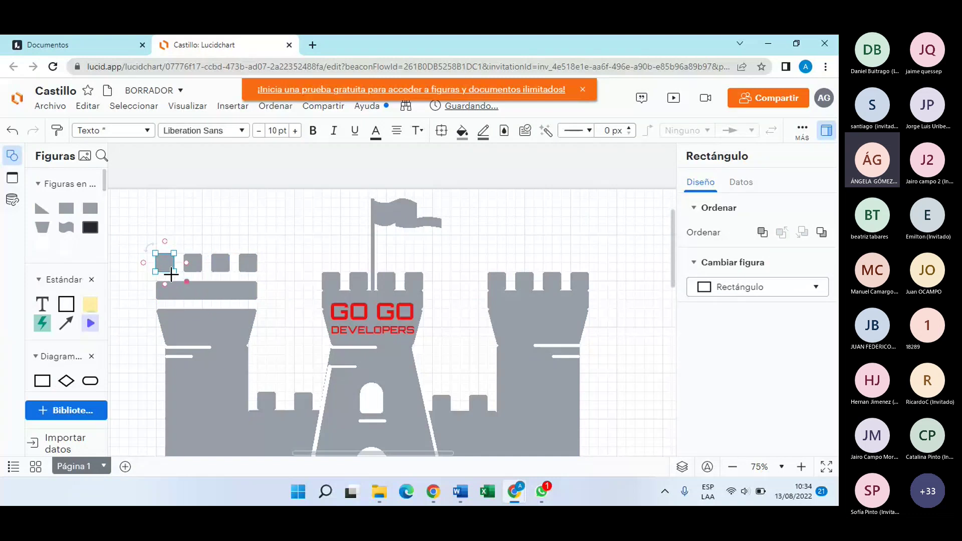
{"action": "left_click", "coordinate": [205, 317]}
Move the tapered section up under the band and add a Cinta de papel shape near the flag.
{"action": "left_click_drag", "start_coordinate": [237, 327], "coordinate": [238, 318]}
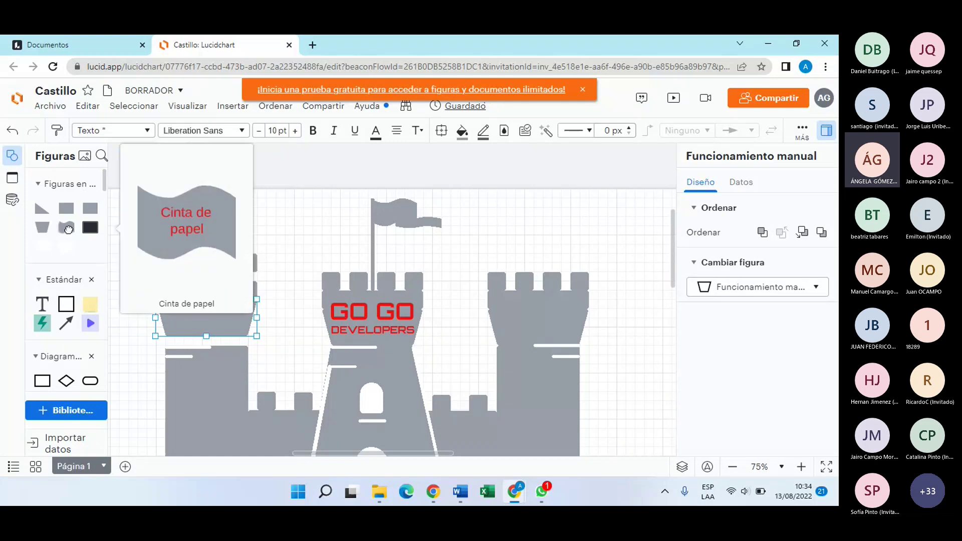
{"action": "left_click_drag", "start_coordinate": [58, 232], "coordinate": [277, 228]}
{"action": "scroll", "coordinate": [399, 371], "scroll_direction": "down", "scroll_amount": 2}
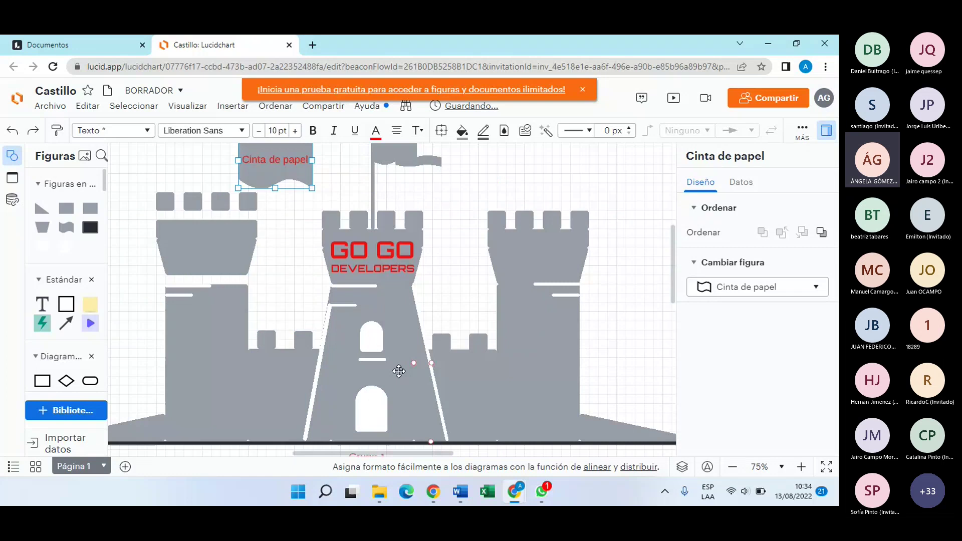
{"action": "scroll", "coordinate": [75, 280], "scroll_direction": "down", "scroll_amount": 4}
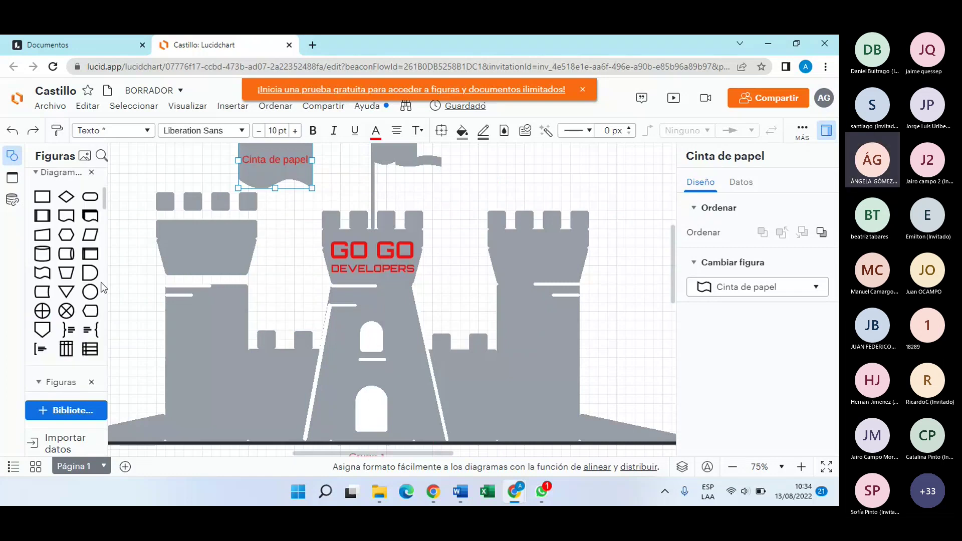
{"action": "left_click_drag", "start_coordinate": [66, 253], "coordinate": [296, 281]}
Add an unrotated Retraso shape beside the central tower and a Proceso shape by the flag.
{"action": "left_click_drag", "start_coordinate": [261, 247], "coordinate": [261, 325]}
{"action": "key", "text": "ctrl+z"}
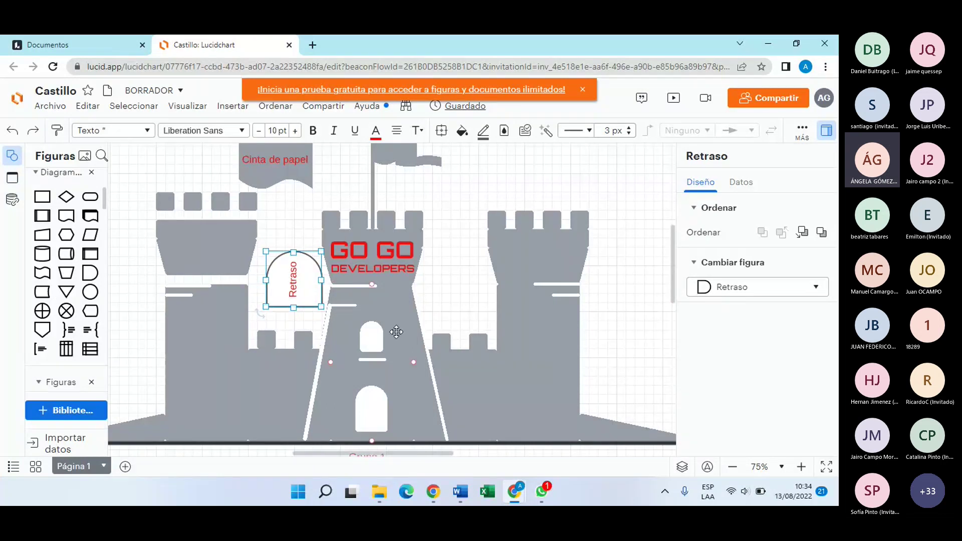
{"action": "mouse_move", "coordinate": [43, 196]}
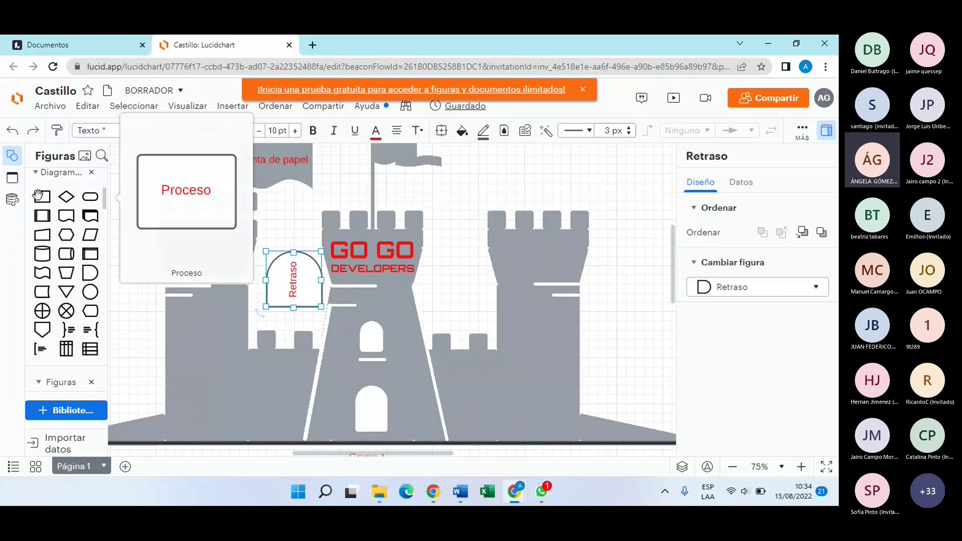
{"action": "left_click_drag", "start_coordinate": [38, 196], "coordinate": [454, 206]}
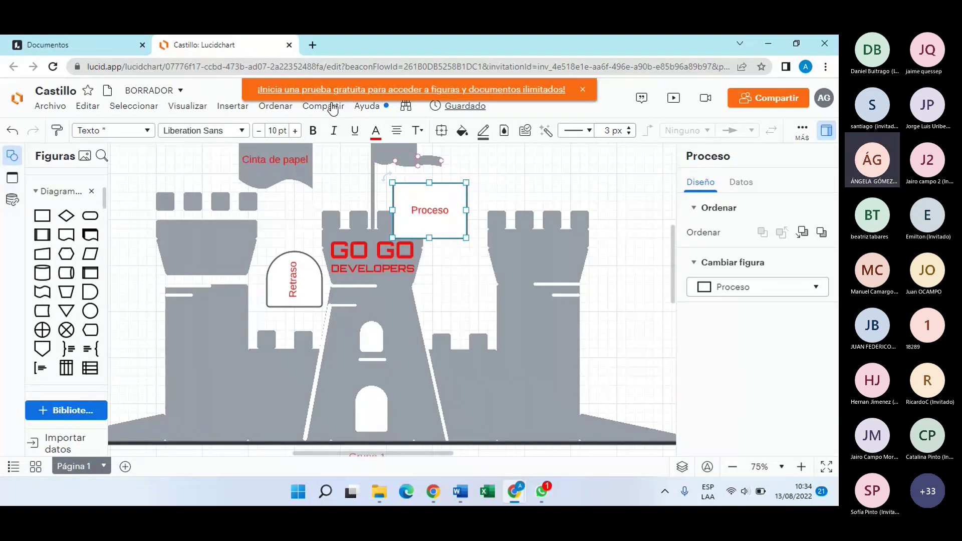
Rotate the Proceso shape to 60° via the 'girar figura' feature search, then drag it into a thin slanted bar.
{"action": "left_click", "coordinate": [369, 106]}
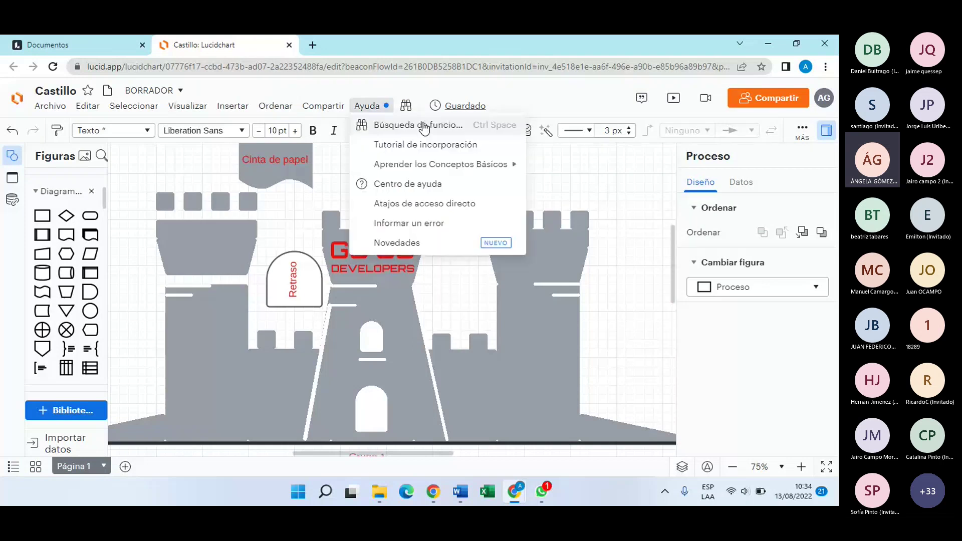
{"action": "left_click", "coordinate": [424, 126]}
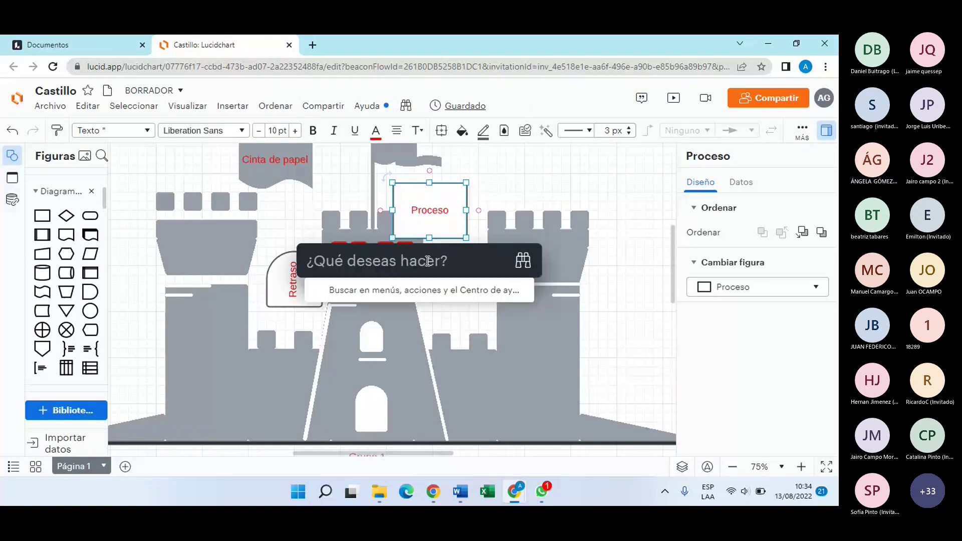
{"action": "type", "text": "girar f"}
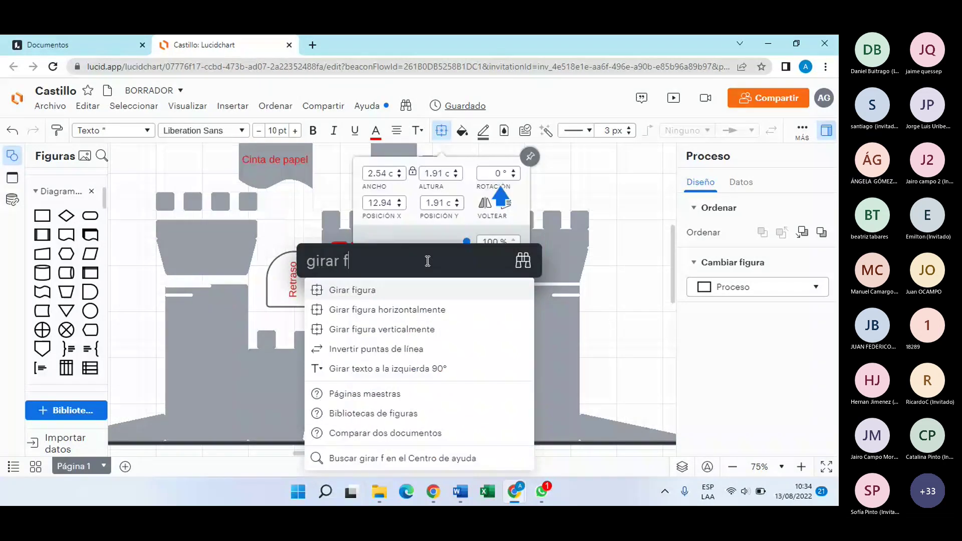
{"action": "type", "text": "igura"}
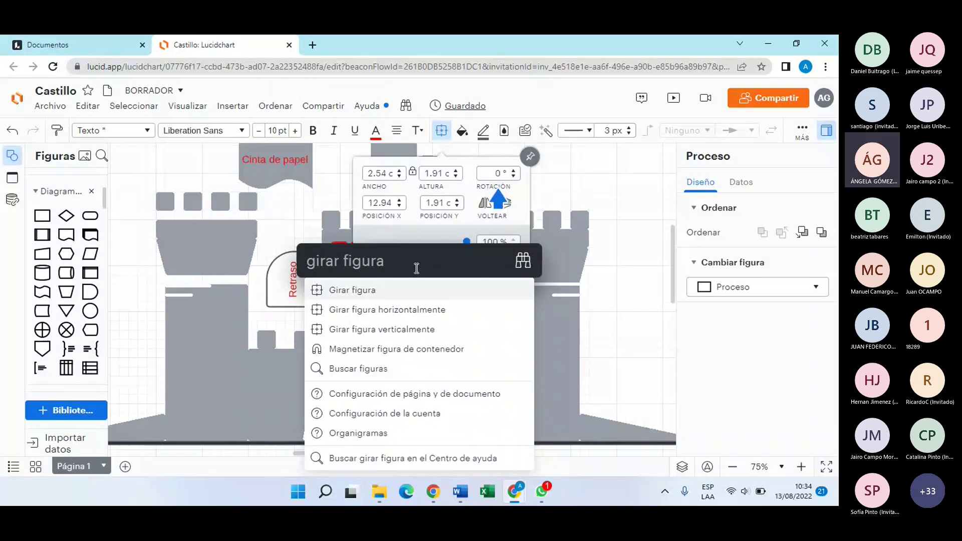
{"action": "left_click", "coordinate": [383, 290]}
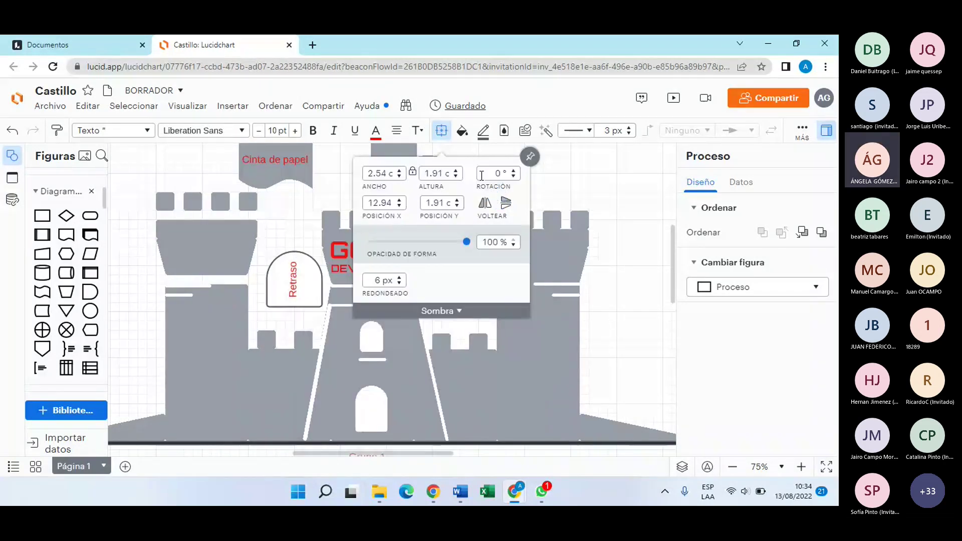
{"action": "left_click", "coordinate": [513, 171]}
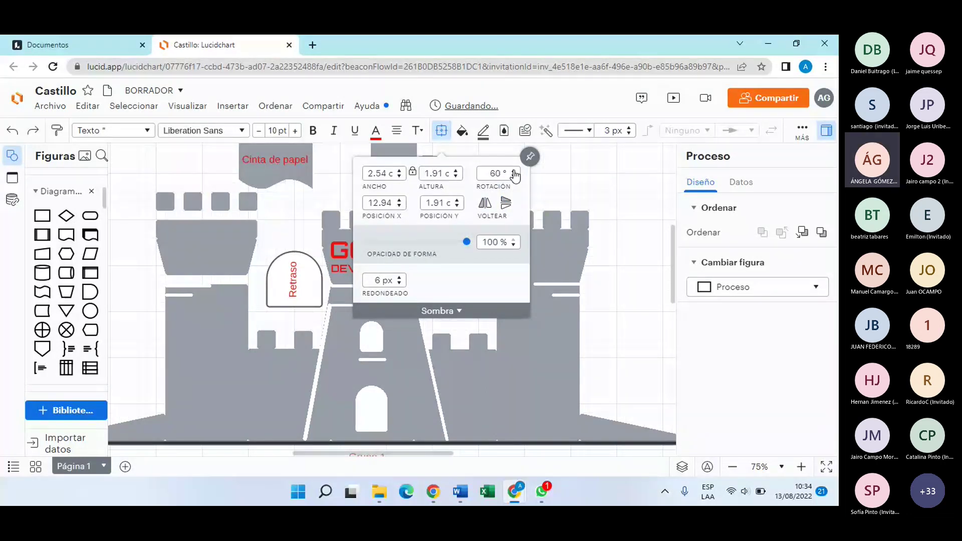
{"action": "left_click", "coordinate": [513, 171]}
{"action": "left_click", "coordinate": [514, 176]}
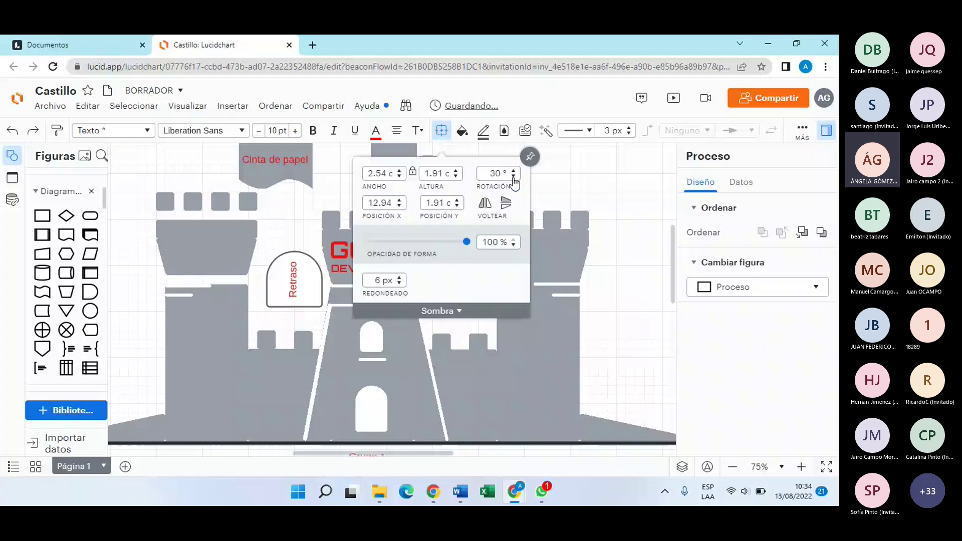
{"action": "left_click", "coordinate": [514, 170]}
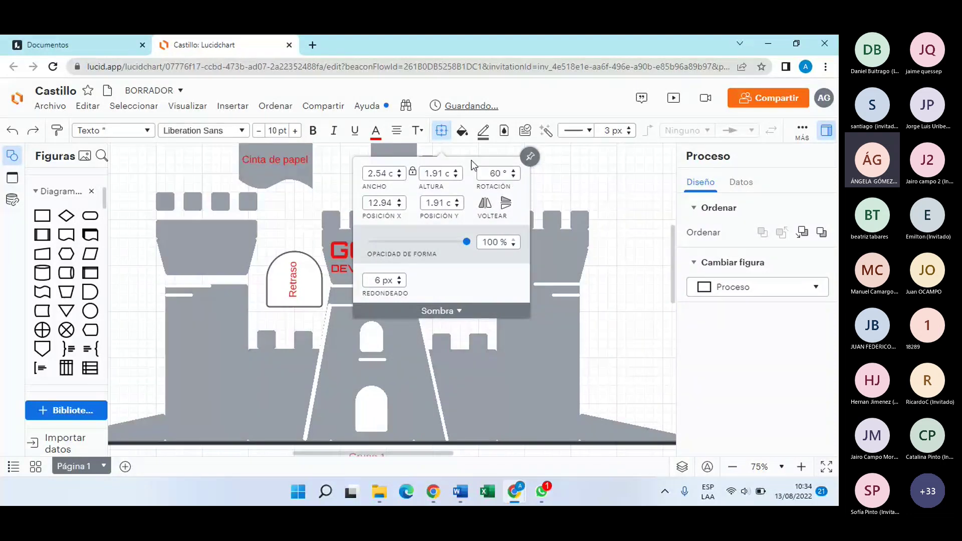
{"action": "key", "text": "Escape"}
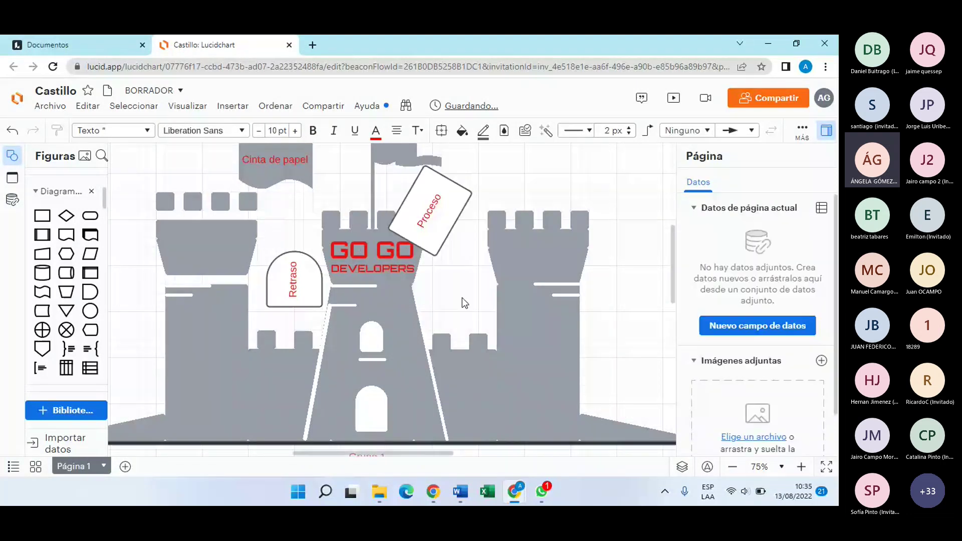
{"action": "left_click_drag", "start_coordinate": [448, 192], "coordinate": [302, 355]}
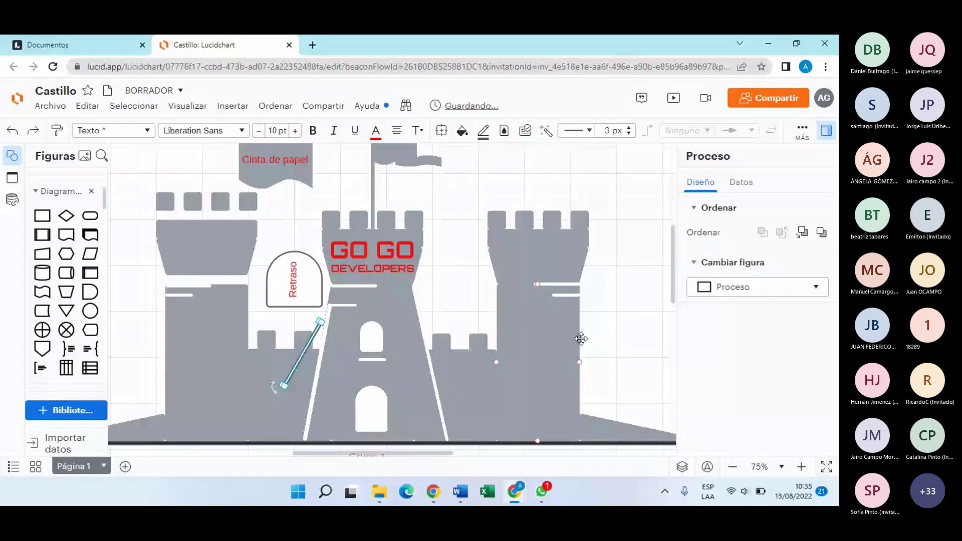
{"action": "key", "text": "Escape"}
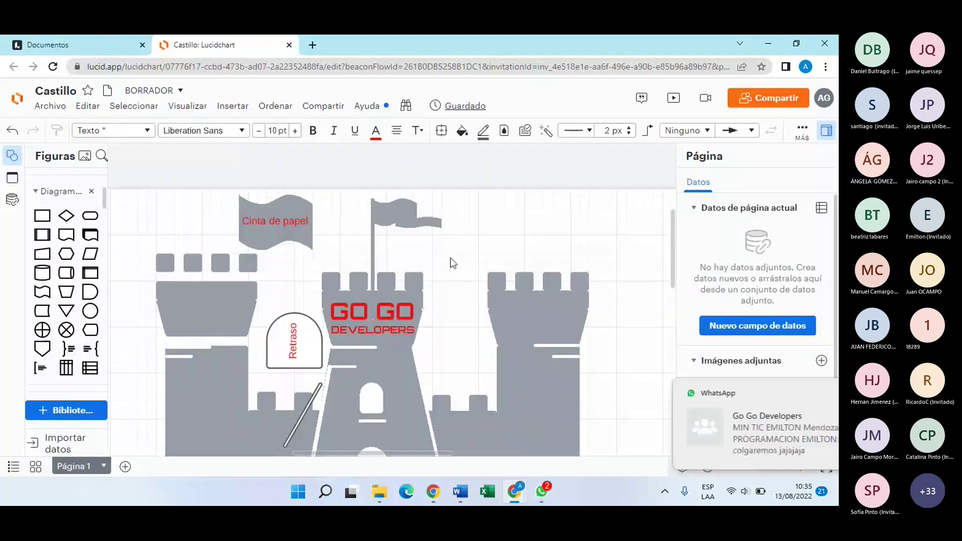
{"action": "scroll", "coordinate": [452, 262], "scroll_direction": "down", "scroll_amount": 3}
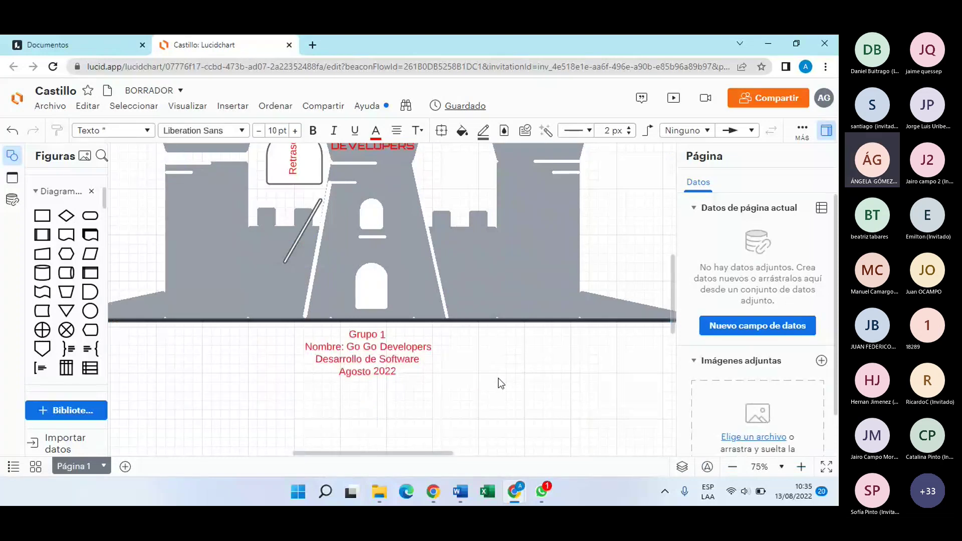
{"action": "scroll", "coordinate": [499, 379], "scroll_direction": "up", "scroll_amount": 3}
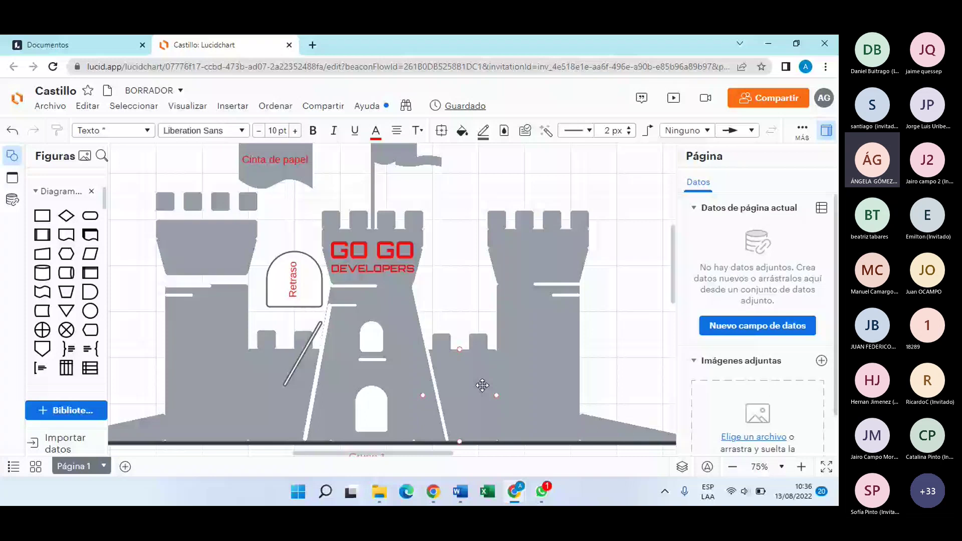
Clear the castle wall selection and switch to the Microsoft Teams meeting window.
{"action": "left_click", "coordinate": [469, 206]}
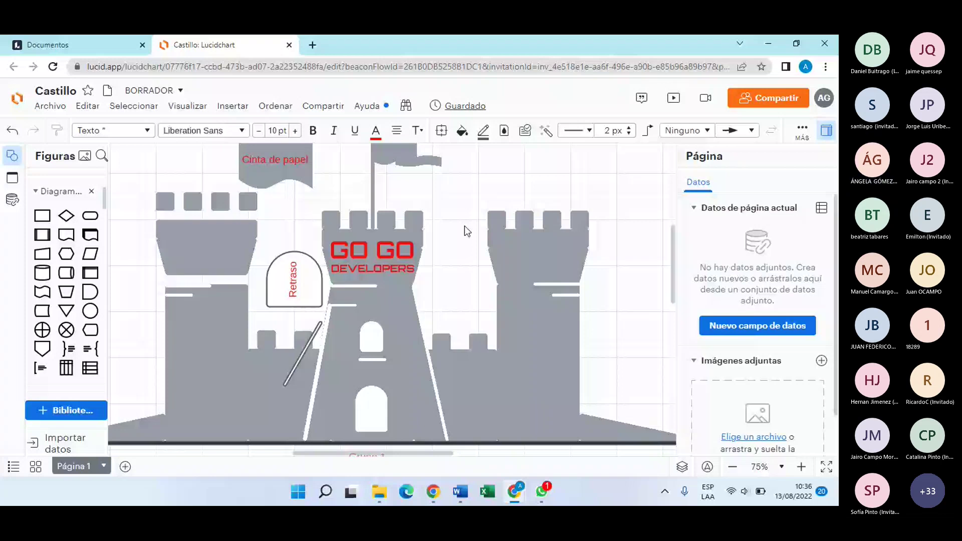
{"action": "left_click", "coordinate": [515, 491]}
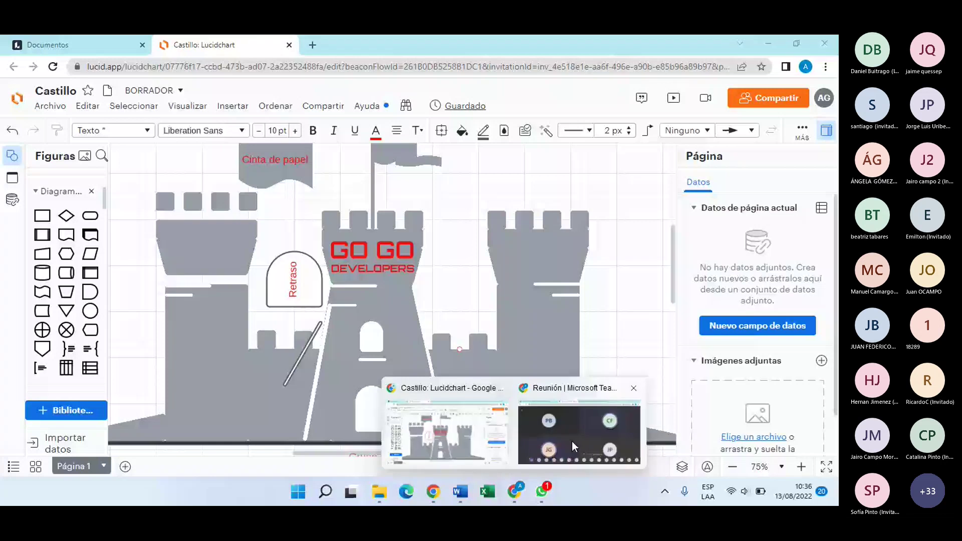
{"action": "left_click", "coordinate": [572, 441]}
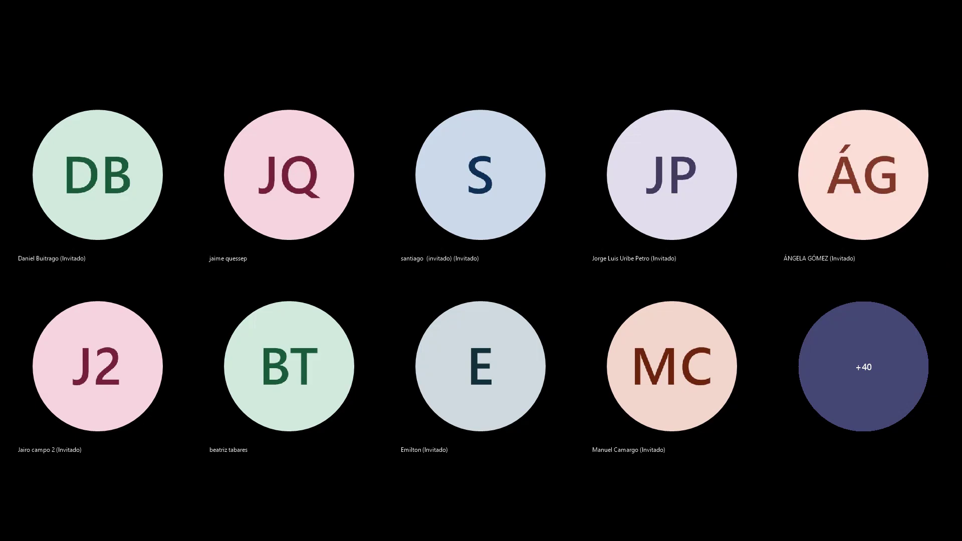
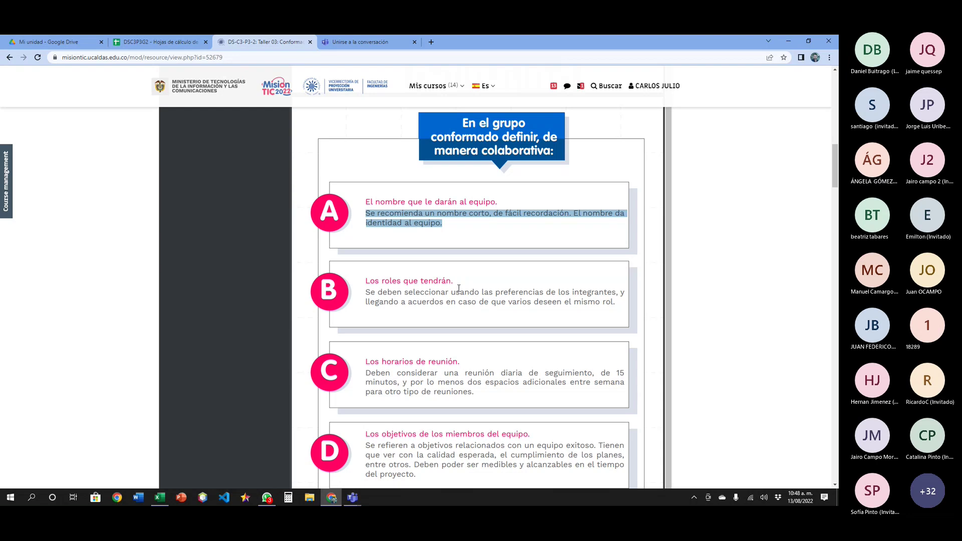
Read through the guide's roles, highlighting the Líder del equipo task, down to 'Reglas generales'.
{"action": "scroll", "coordinate": [459, 289], "scroll_direction": "down", "scroll_amount": 2}
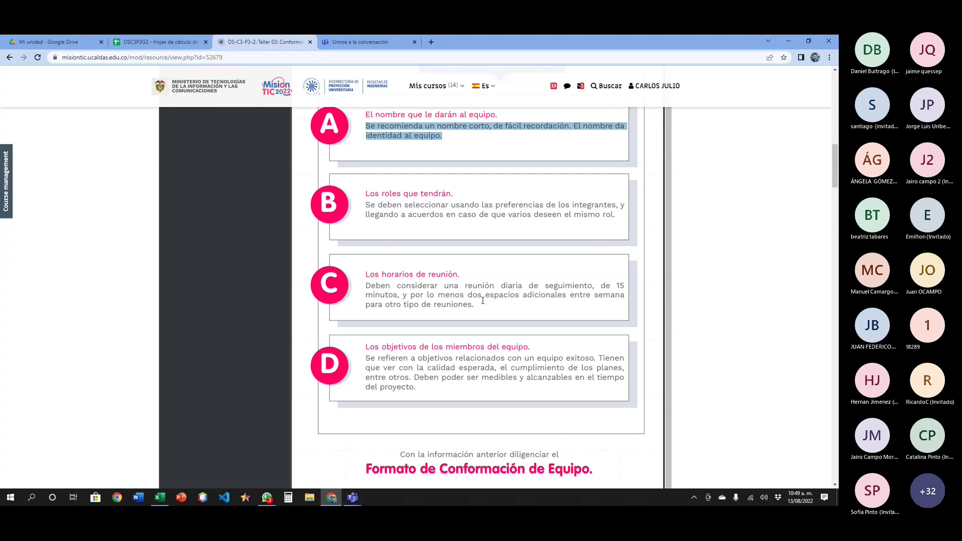
{"action": "scroll", "coordinate": [477, 349], "scroll_direction": "down", "scroll_amount": 3}
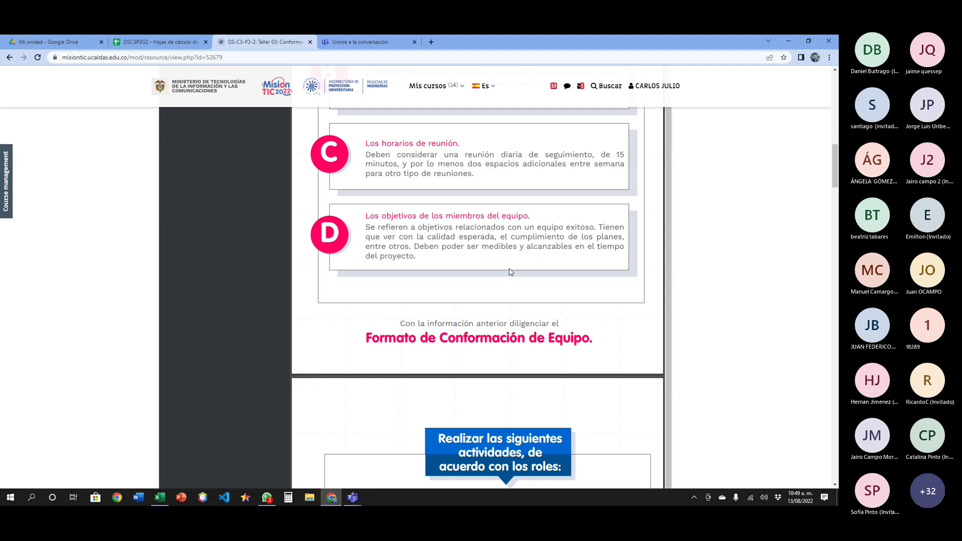
{"action": "scroll", "coordinate": [485, 280], "scroll_direction": "down", "scroll_amount": 4}
{"action": "scroll", "coordinate": [485, 280], "scroll_direction": "down", "scroll_amount": 2}
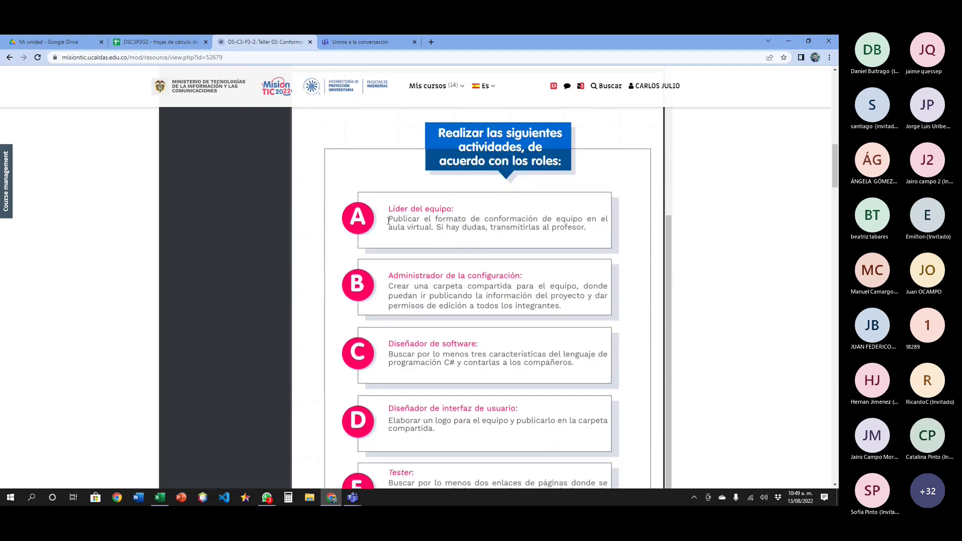
{"action": "left_click_drag", "start_coordinate": [389, 220], "coordinate": [583, 228]}
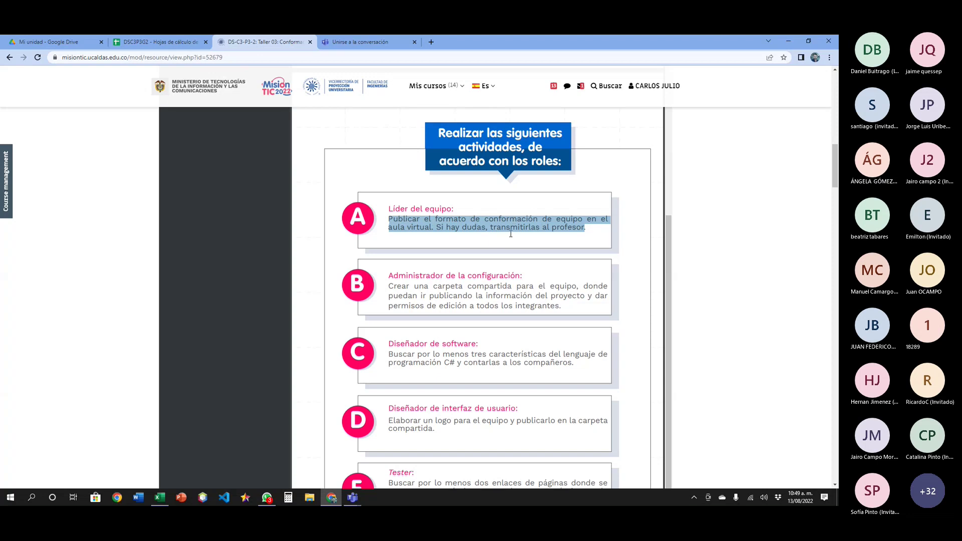
{"action": "scroll", "coordinate": [501, 235], "scroll_direction": "down", "scroll_amount": 1}
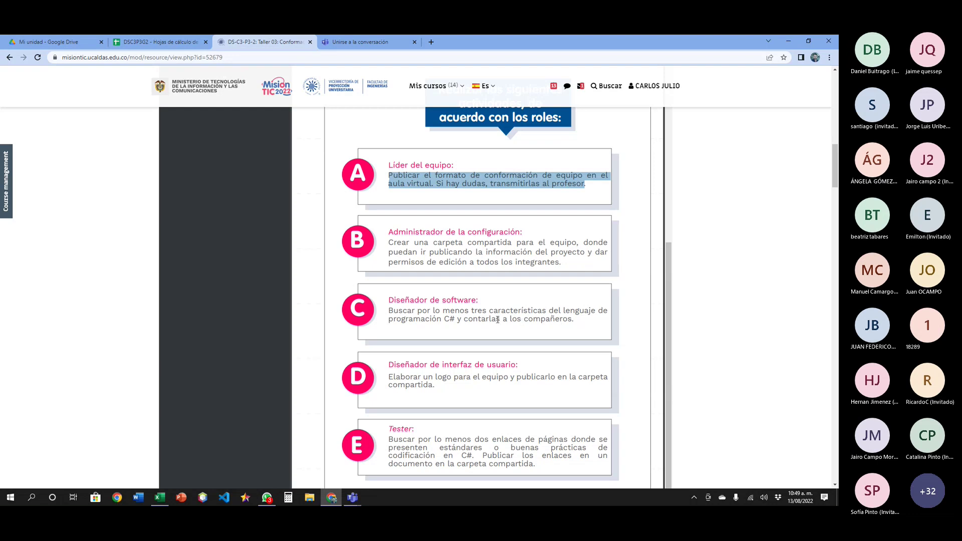
{"action": "scroll", "coordinate": [497, 320], "scroll_direction": "down", "scroll_amount": 1}
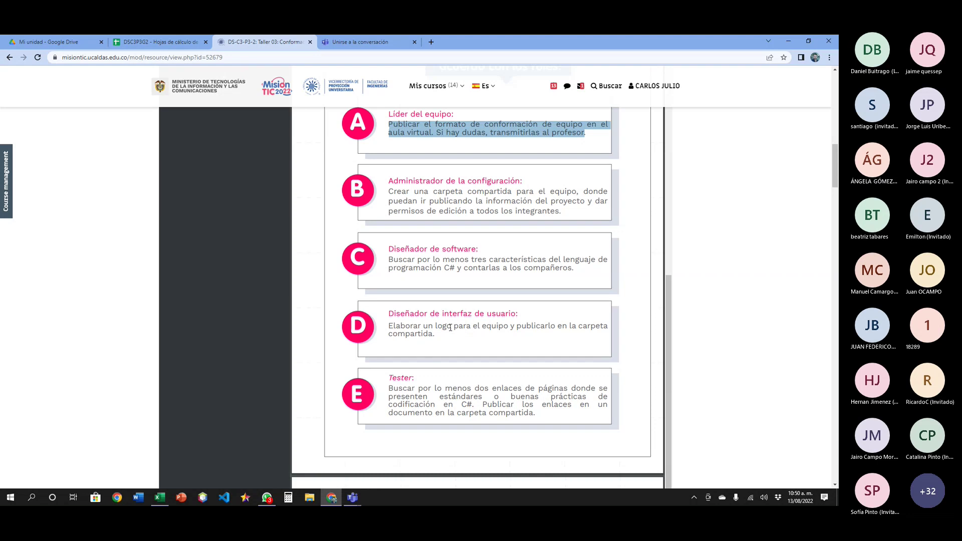
{"action": "scroll", "coordinate": [459, 330], "scroll_direction": "down", "scroll_amount": 3}
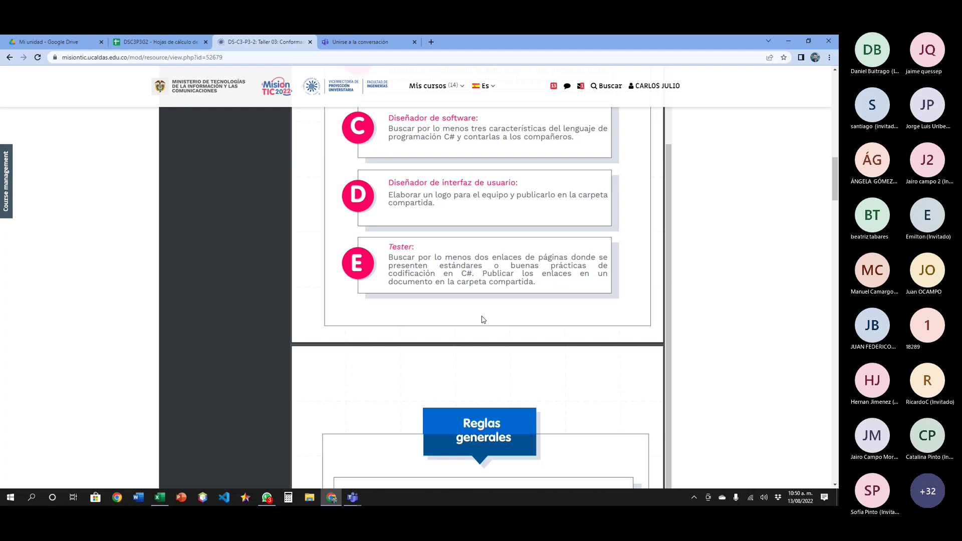
{"action": "scroll", "coordinate": [482, 319], "scroll_direction": "down", "scroll_amount": 5}
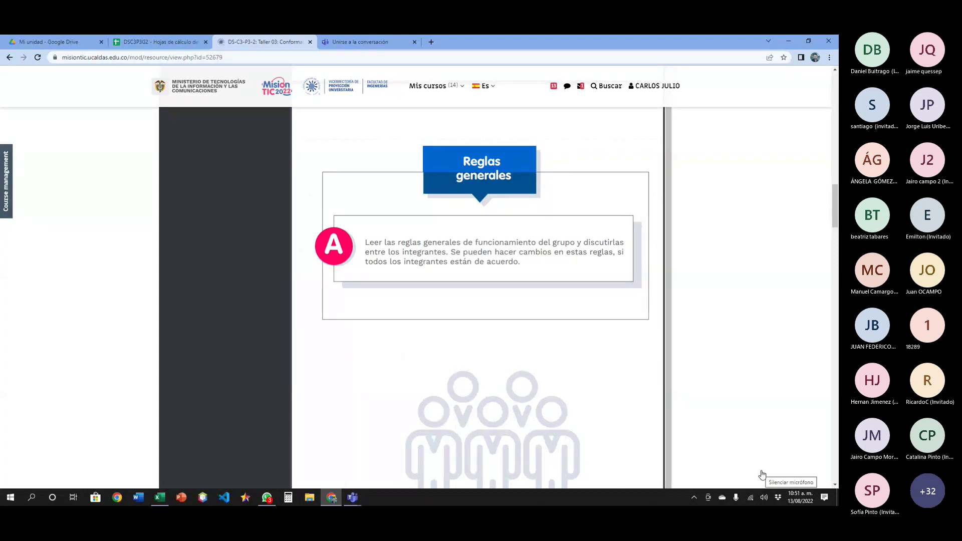
Mute the Teams meeting microphone while on the 'Reglas generales' section.
{"action": "left_click", "coordinate": [762, 475]}
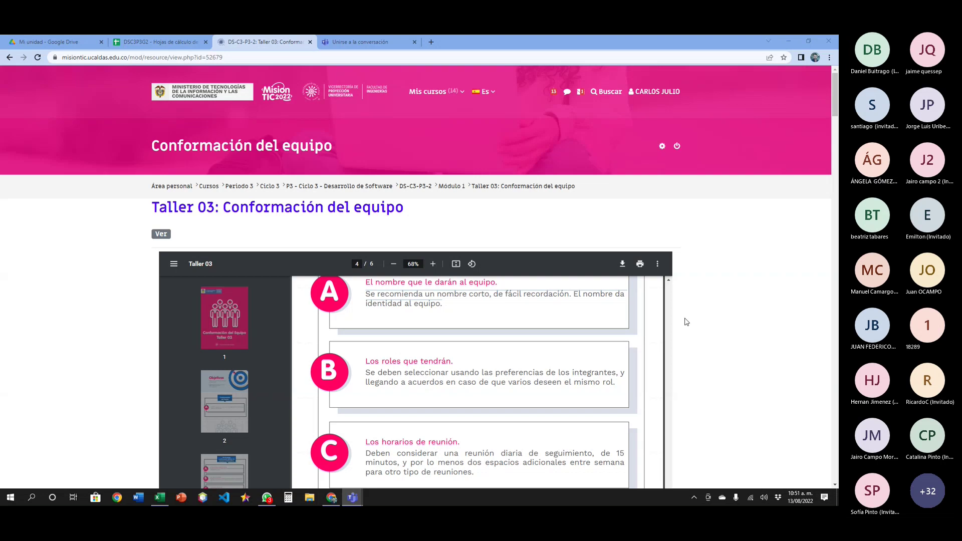
{"action": "scroll", "coordinate": [571, 389], "scroll_direction": "up", "scroll_amount": 3}
{"action": "scroll", "coordinate": [571, 389], "scroll_direction": "down", "scroll_amount": 2}
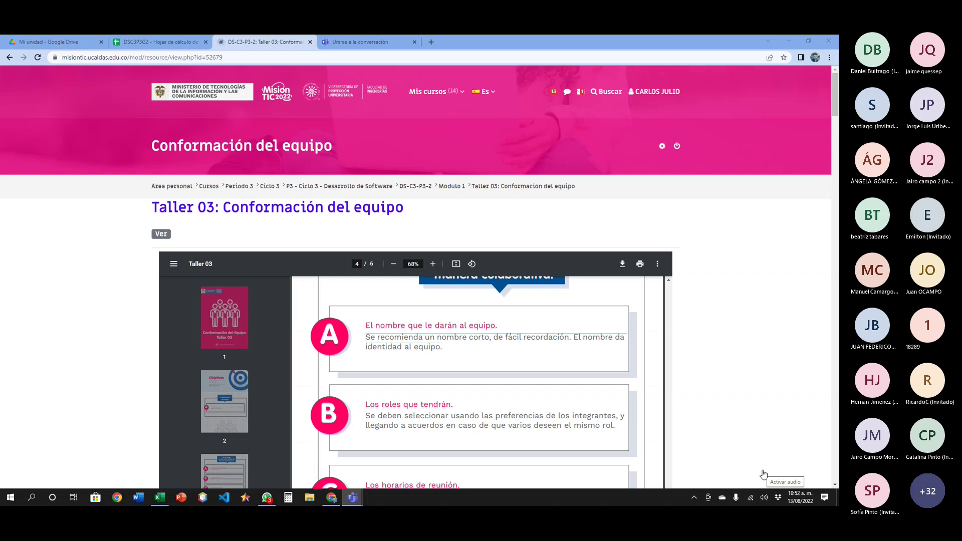
{"action": "left_click", "coordinate": [773, 466]}
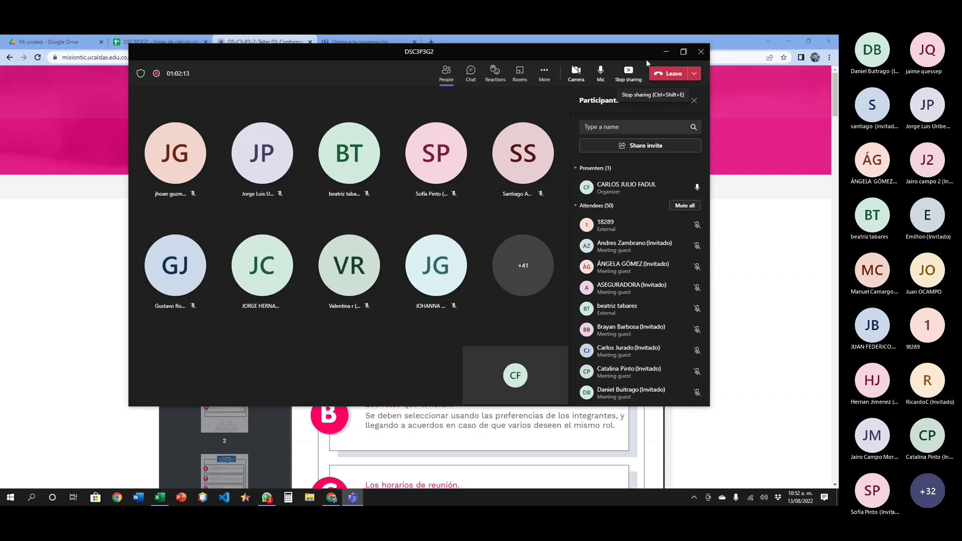
{"action": "left_click", "coordinate": [666, 51]}
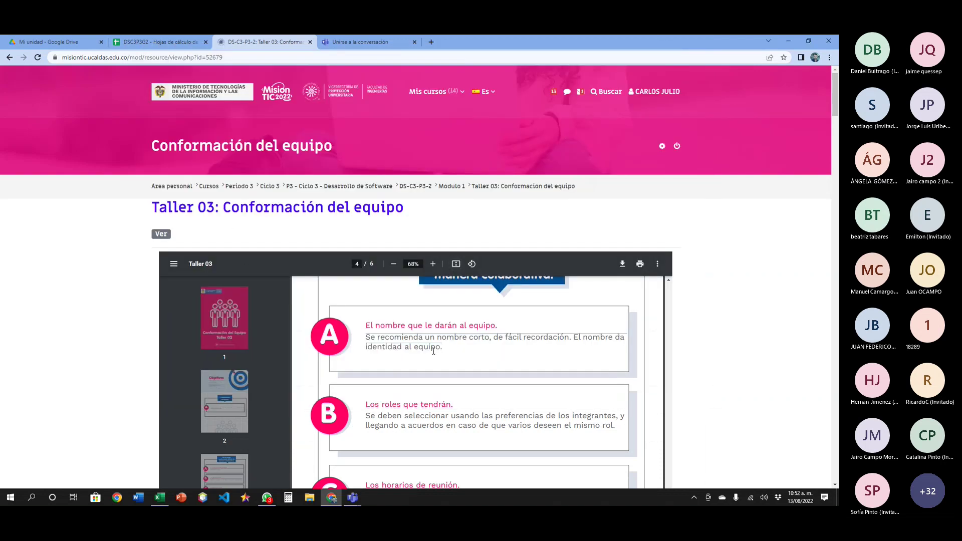
{"action": "scroll", "coordinate": [433, 350], "scroll_direction": "down", "scroll_amount": 2}
{"action": "scroll", "coordinate": [441, 372], "scroll_direction": "down", "scroll_amount": 9}
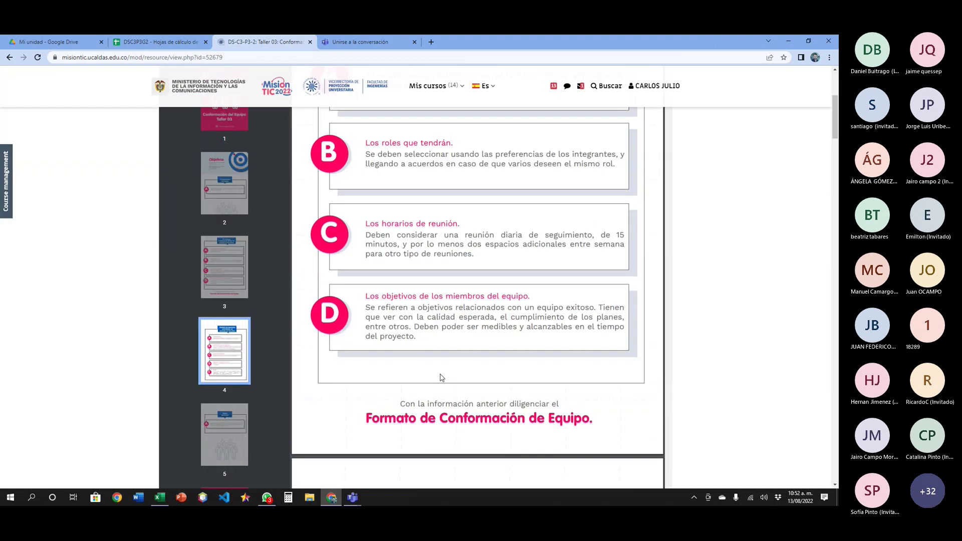
{"action": "scroll", "coordinate": [443, 372], "scroll_direction": "up", "scroll_amount": 5}
{"action": "scroll", "coordinate": [443, 372], "scroll_direction": "up", "scroll_amount": 10}
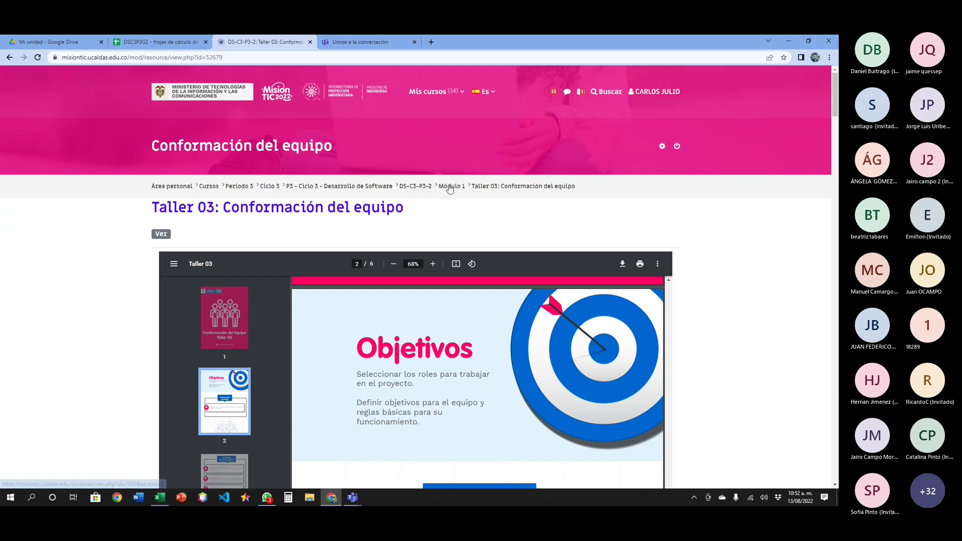
Go to Módulo 1 and reopen 'Taller 03: Conformación del equipo' from Talleres y Ejercicios.
{"action": "left_click", "coordinate": [450, 188]}
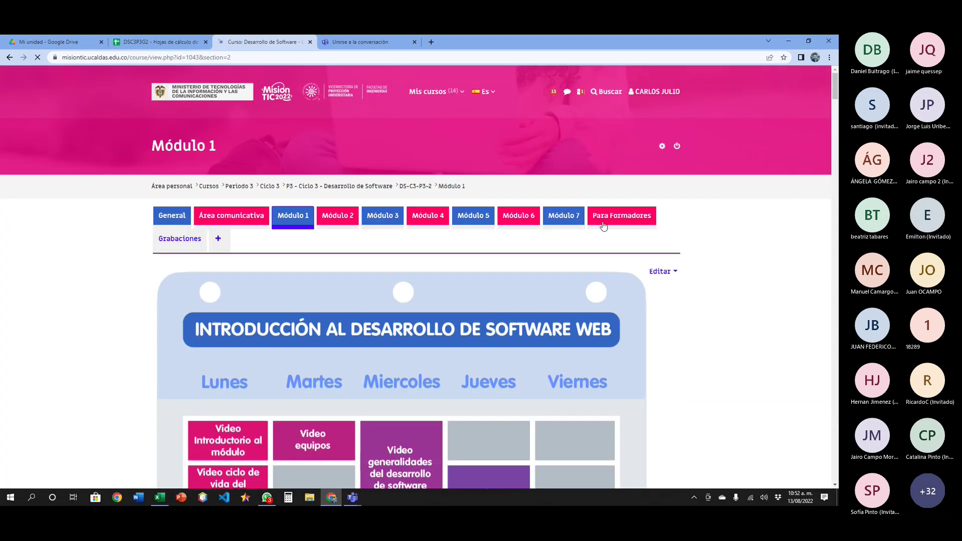
{"action": "scroll", "coordinate": [480, 366], "scroll_direction": "down", "scroll_amount": 15}
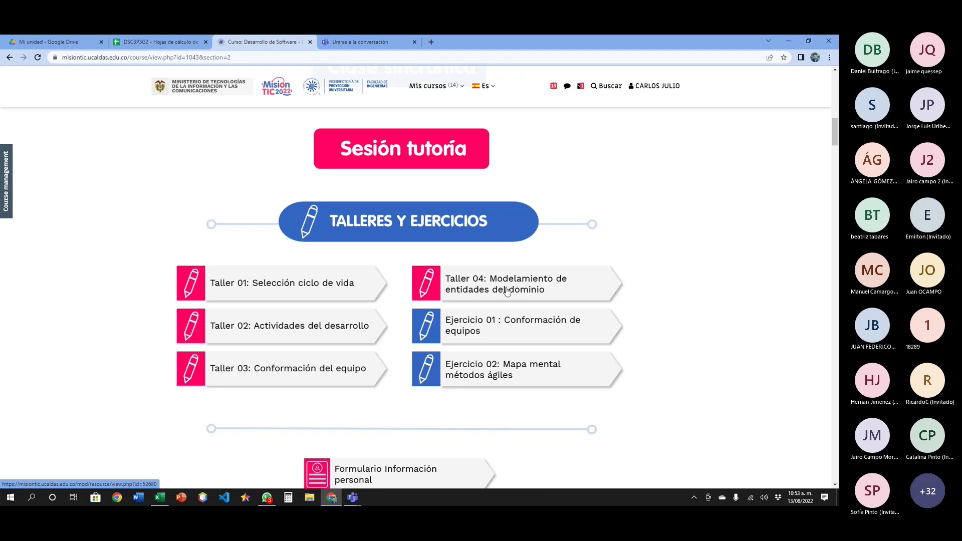
{"action": "scroll", "coordinate": [506, 291], "scroll_direction": "up", "scroll_amount": 6}
{"action": "scroll", "coordinate": [507, 291], "scroll_direction": "up", "scroll_amount": 5}
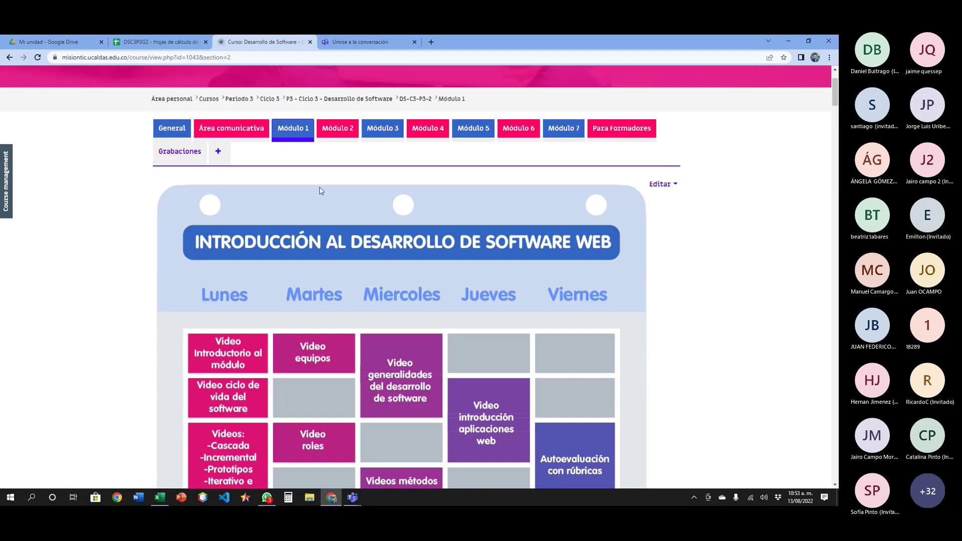
{"action": "scroll", "coordinate": [338, 296], "scroll_direction": "down", "scroll_amount": 4}
{"action": "scroll", "coordinate": [338, 295], "scroll_direction": "down", "scroll_amount": 6}
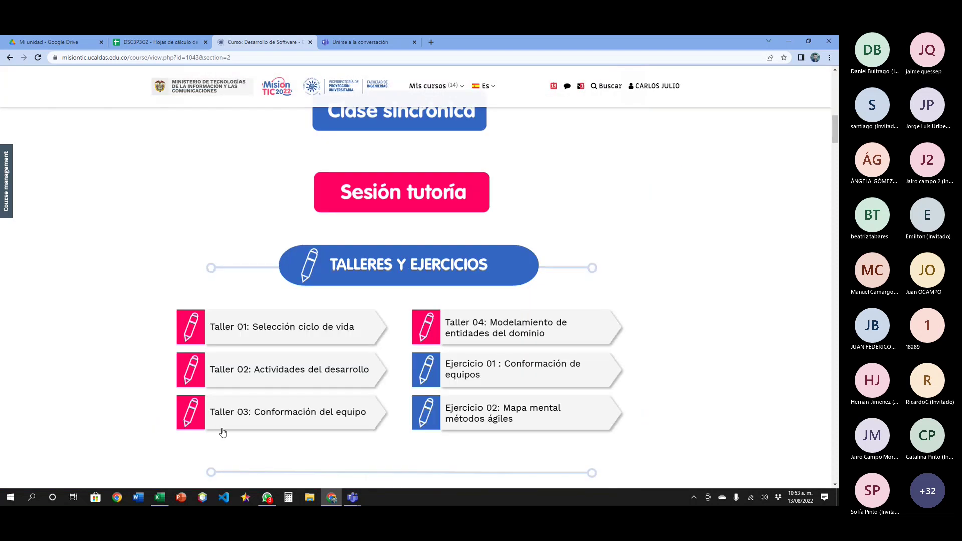
{"action": "left_click", "coordinate": [290, 415]}
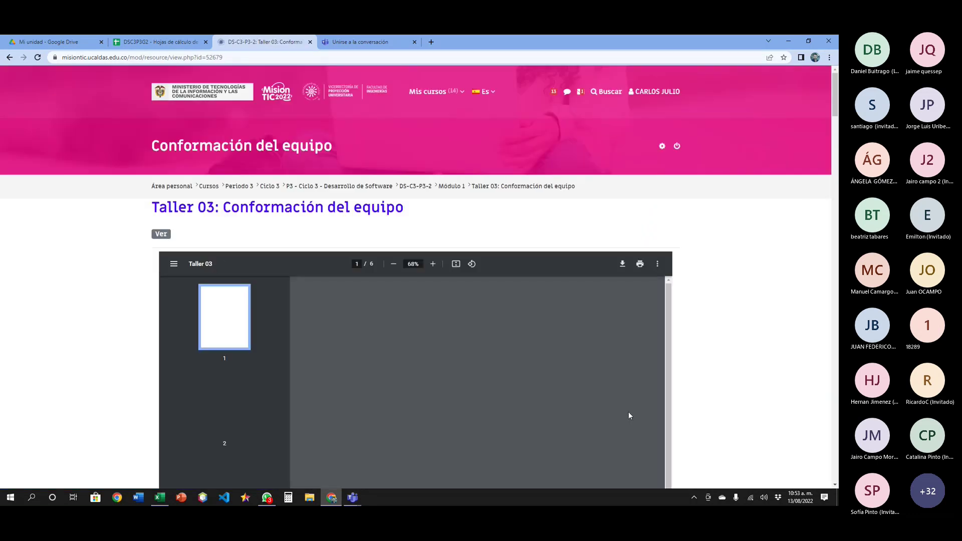
{"action": "scroll", "coordinate": [576, 381], "scroll_direction": "down", "scroll_amount": 6}
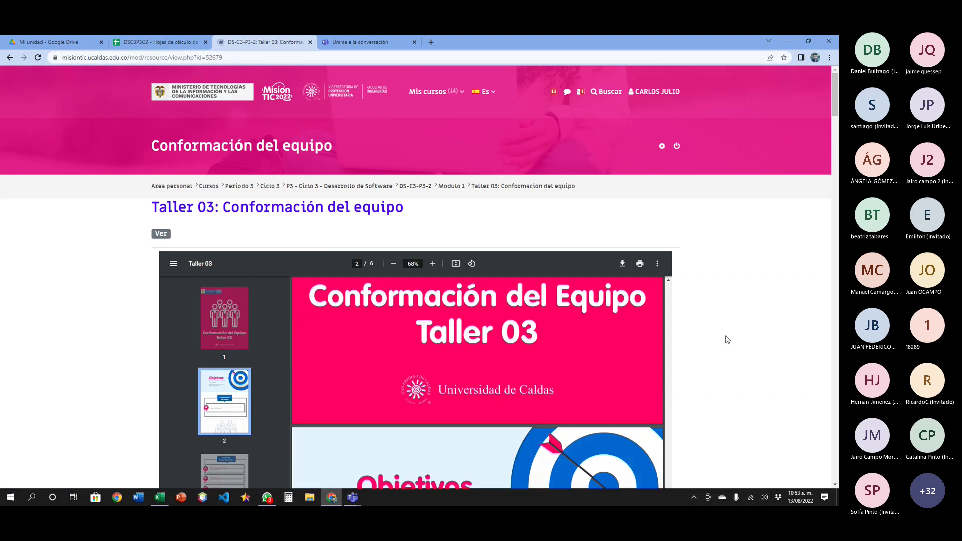
Bring the DSC3P3G2 group spreadsheet tab up in the shared browser.
{"action": "scroll", "coordinate": [482, 383], "scroll_direction": "down", "scroll_amount": 10}
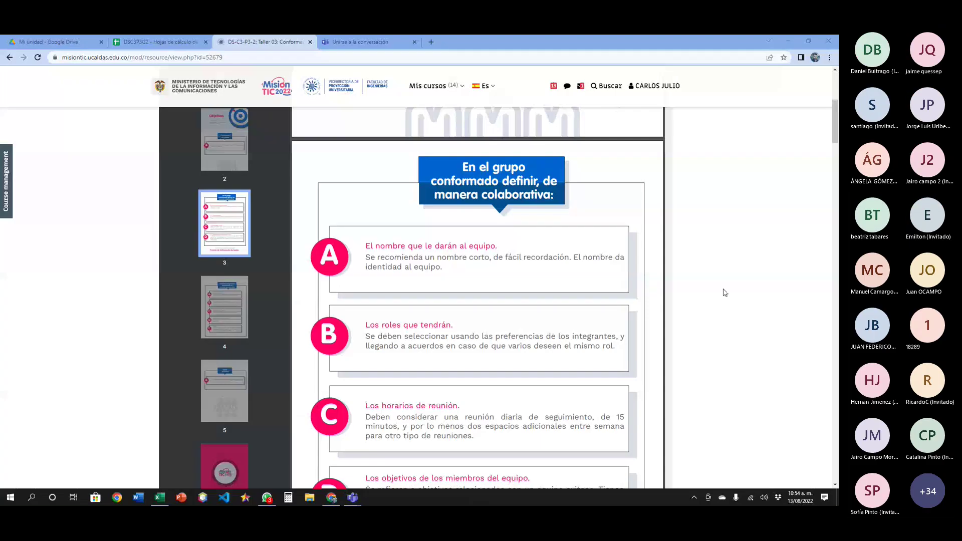
{"action": "scroll", "coordinate": [723, 290], "scroll_direction": "up", "scroll_amount": 5}
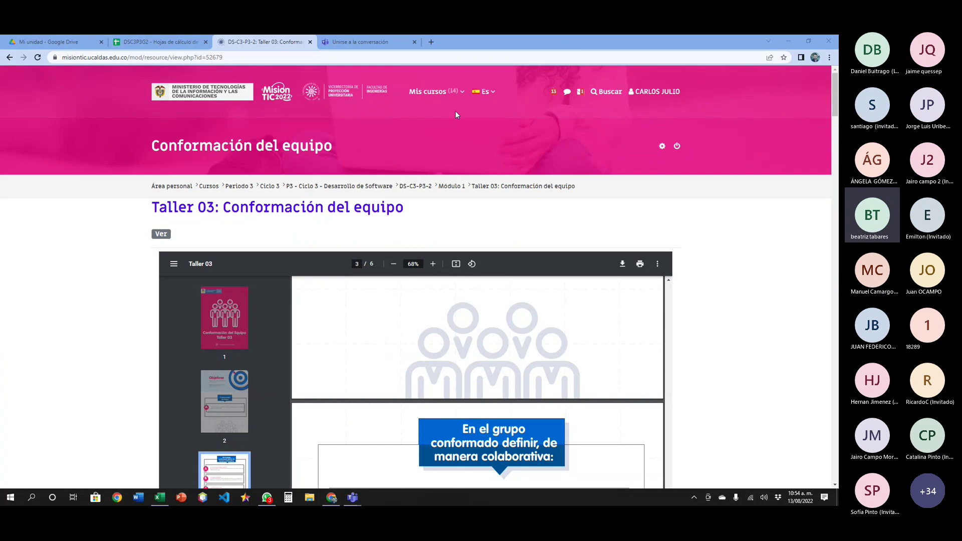
{"action": "left_click", "coordinate": [158, 44]}
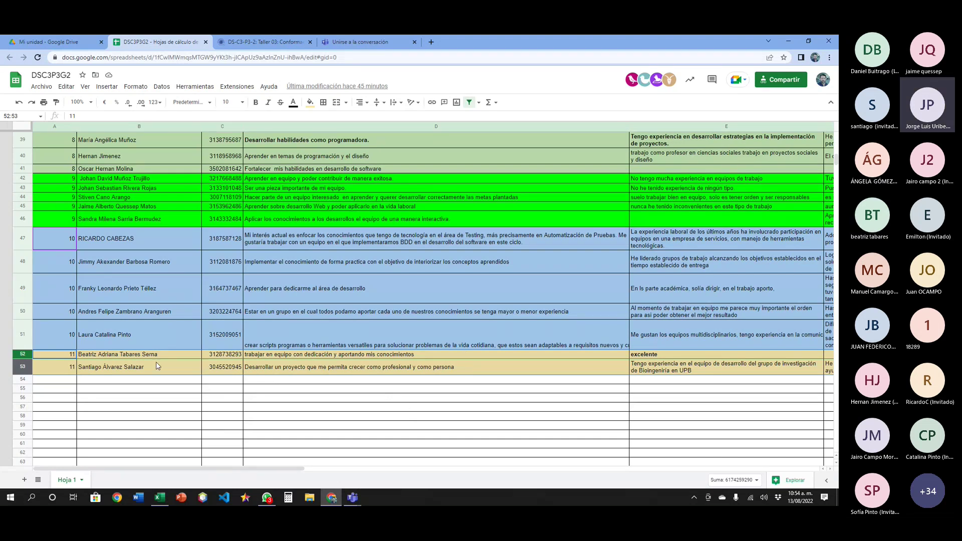
Copy the DSC3P3G2 share link giving Editor access to anyone with the link.
{"action": "left_click", "coordinate": [783, 80]}
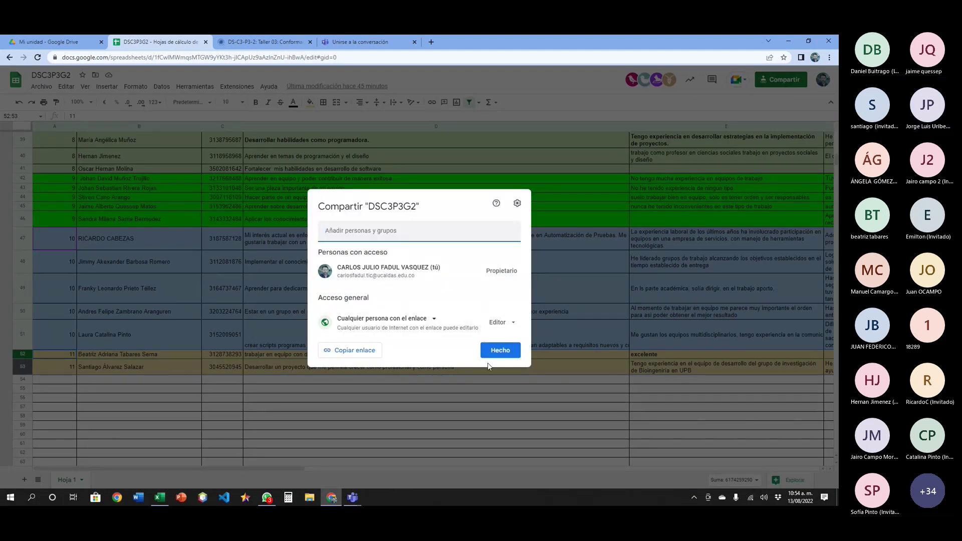
{"action": "left_click", "coordinate": [340, 354]}
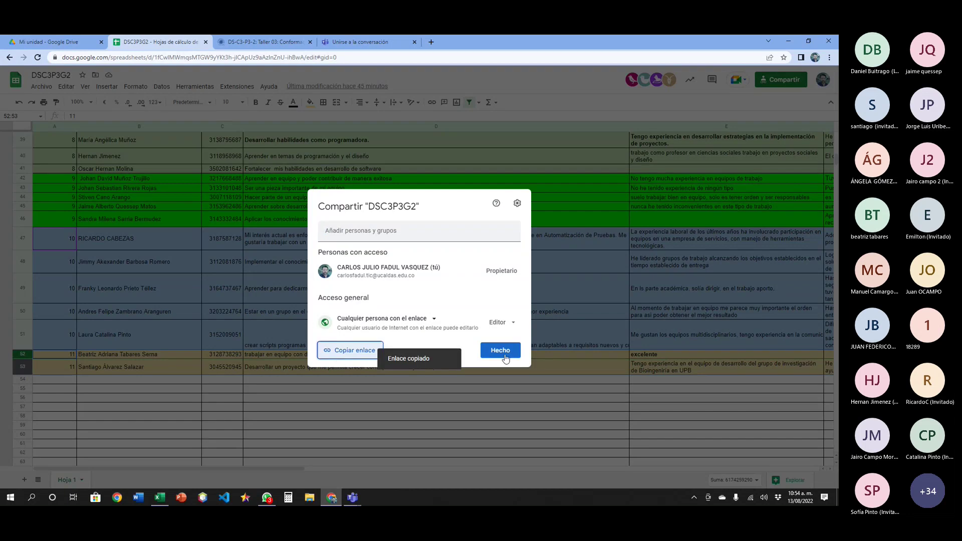
{"action": "left_click", "coordinate": [501, 351]}
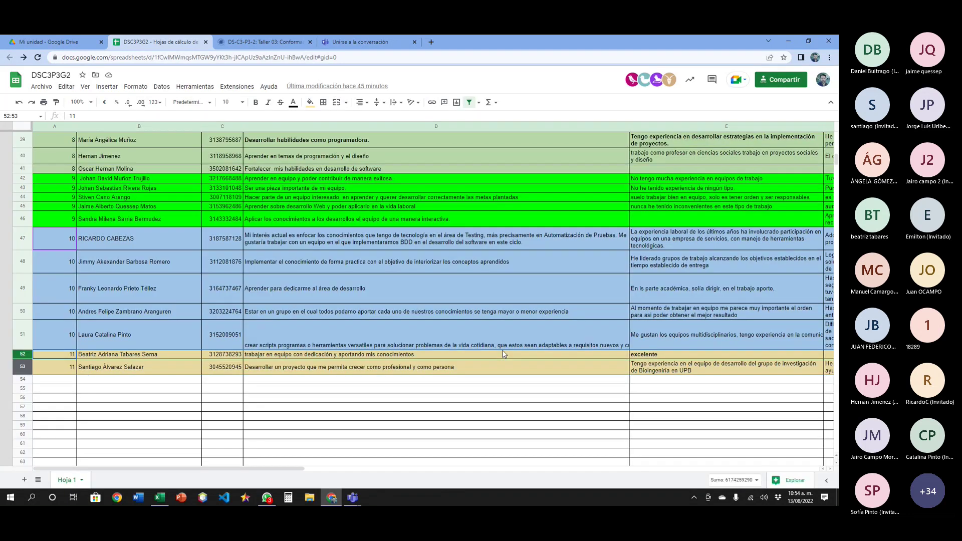
Post the DSC3P3G2 spreadsheet link in the Teams meeting chat and minimize the meeting window.
{"action": "left_click", "coordinate": [774, 452]}
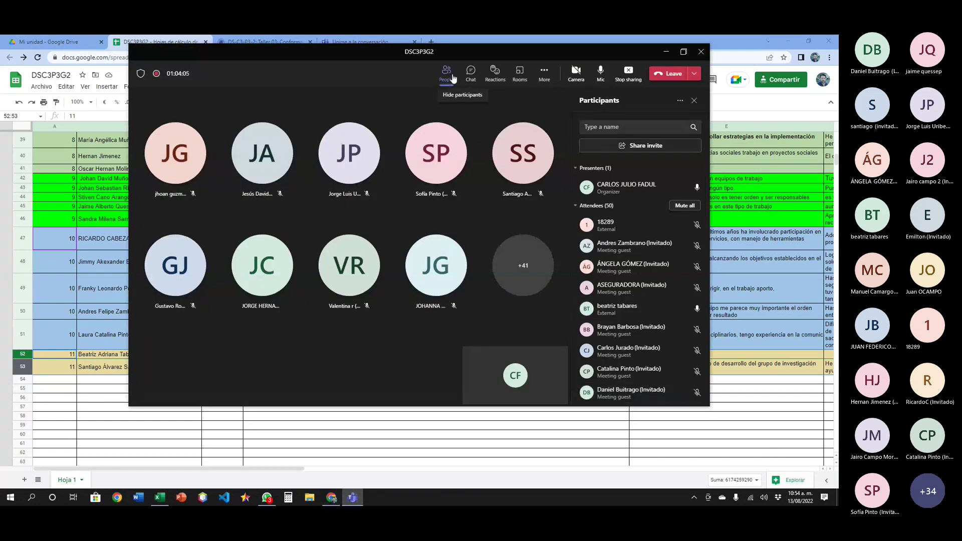
{"action": "left_click", "coordinate": [470, 73]}
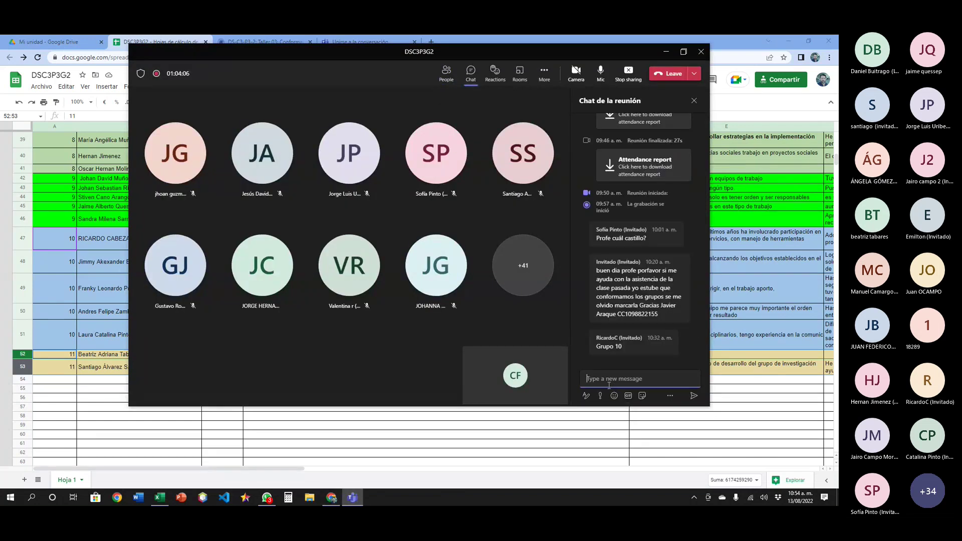
{"action": "right_click", "coordinate": [610, 383]}
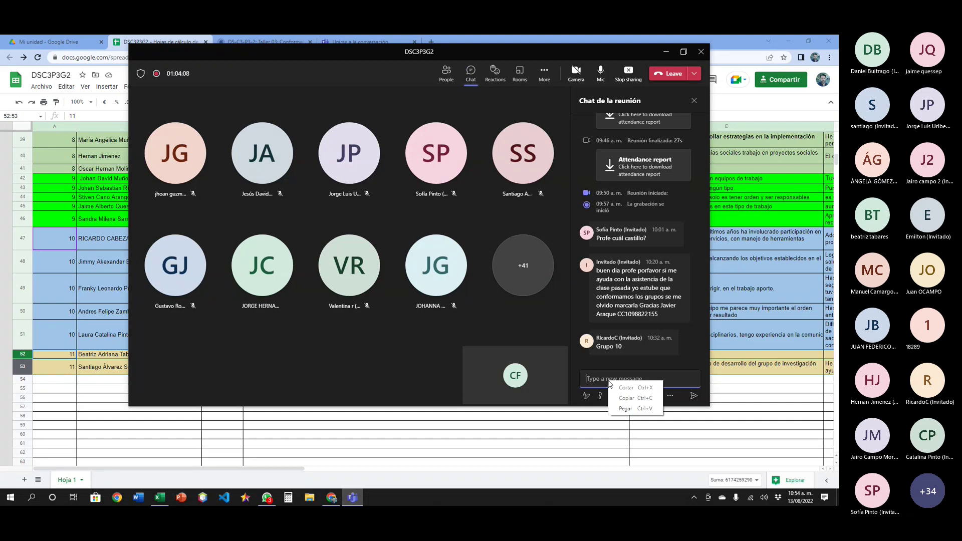
{"action": "left_click", "coordinate": [628, 414]}
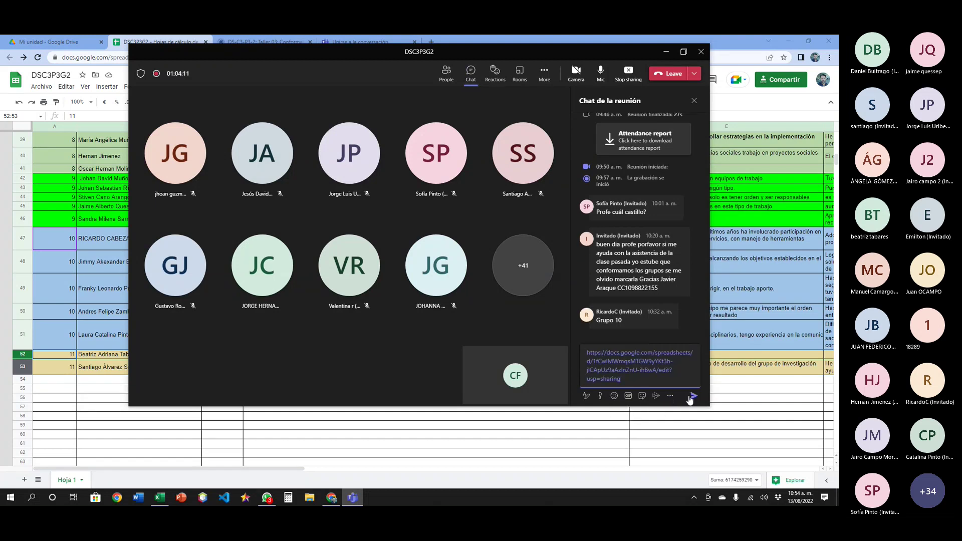
{"action": "key", "text": "Return"}
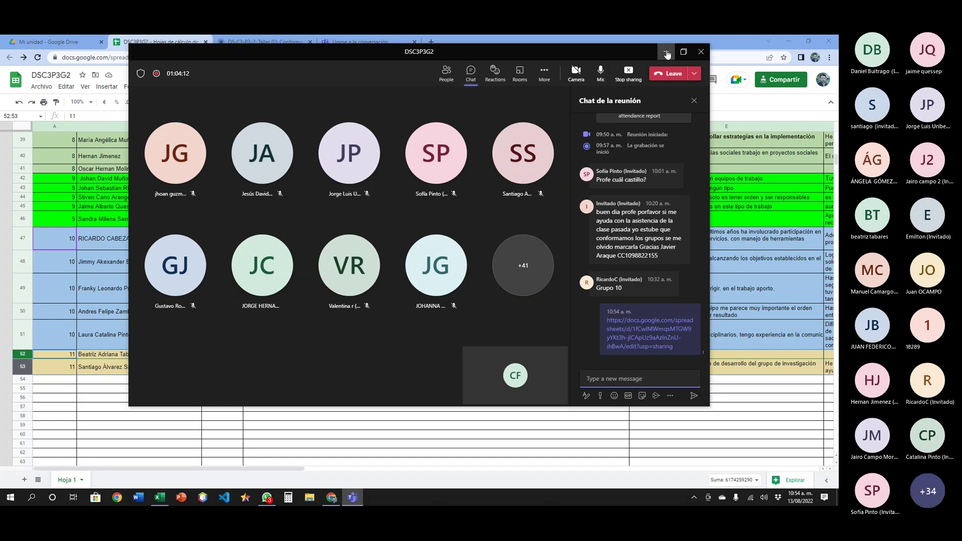
{"action": "left_click", "coordinate": [667, 53]}
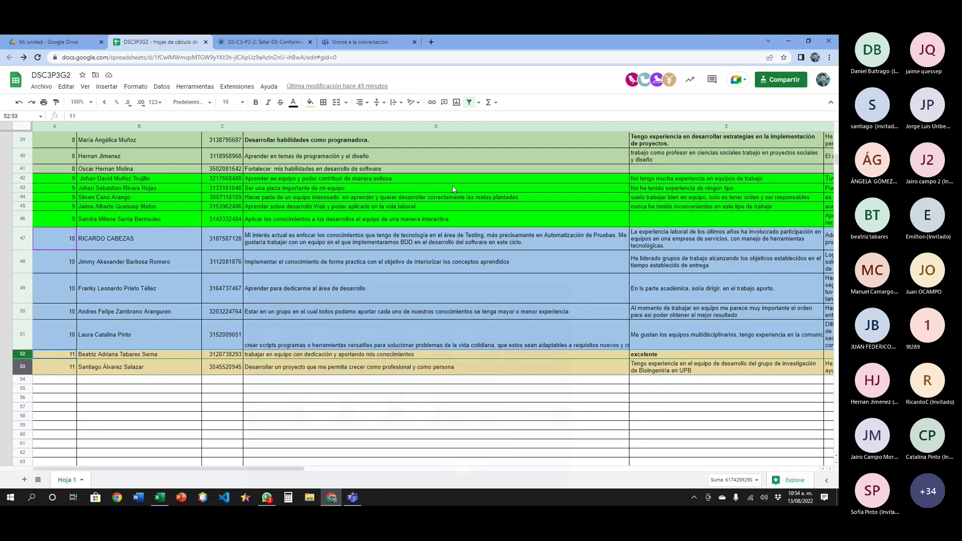
Enter group number 11 in cell A54 to start the new row.
{"action": "left_click", "coordinate": [62, 383]}
{"action": "type", "text": "11"}
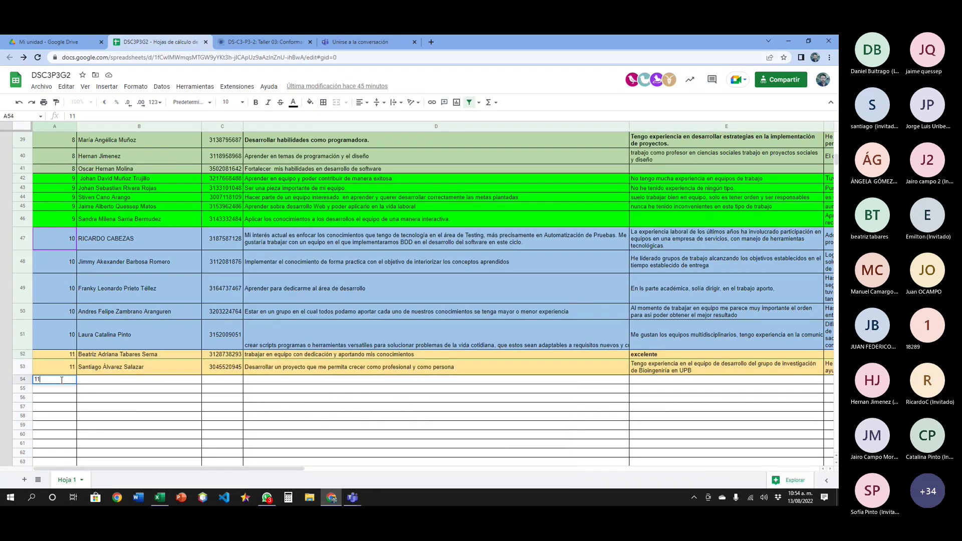
{"action": "key", "text": "Return"}
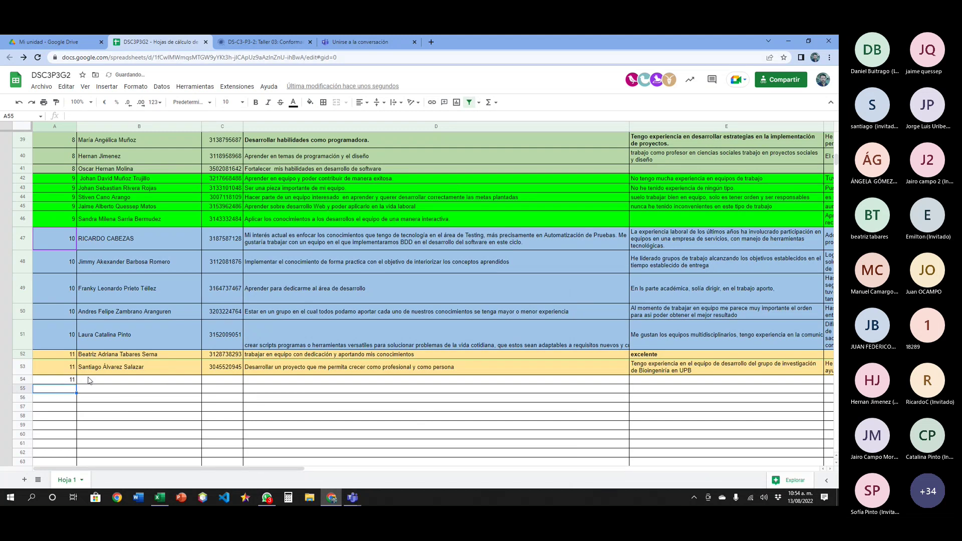
{"action": "left_click", "coordinate": [88, 381]}
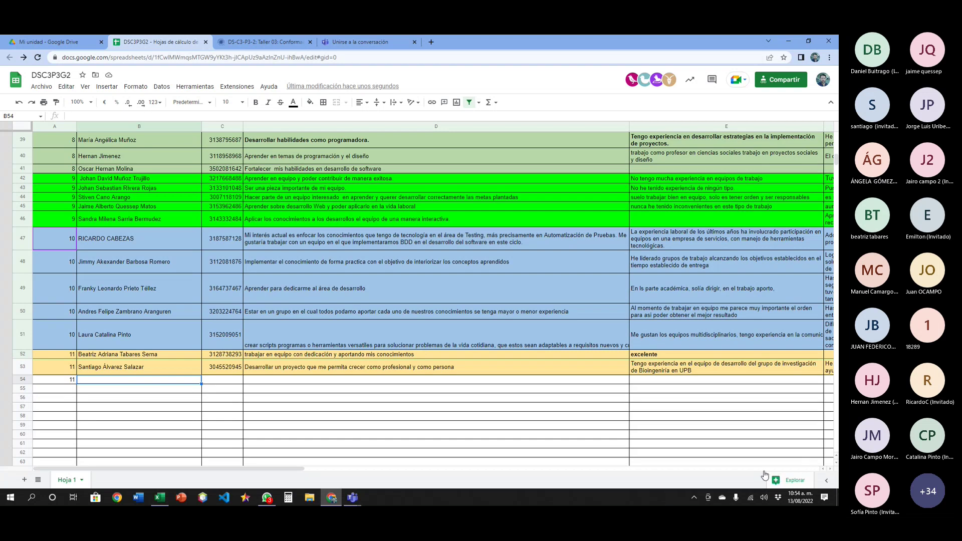
{"action": "key", "text": "alt+Tab"}
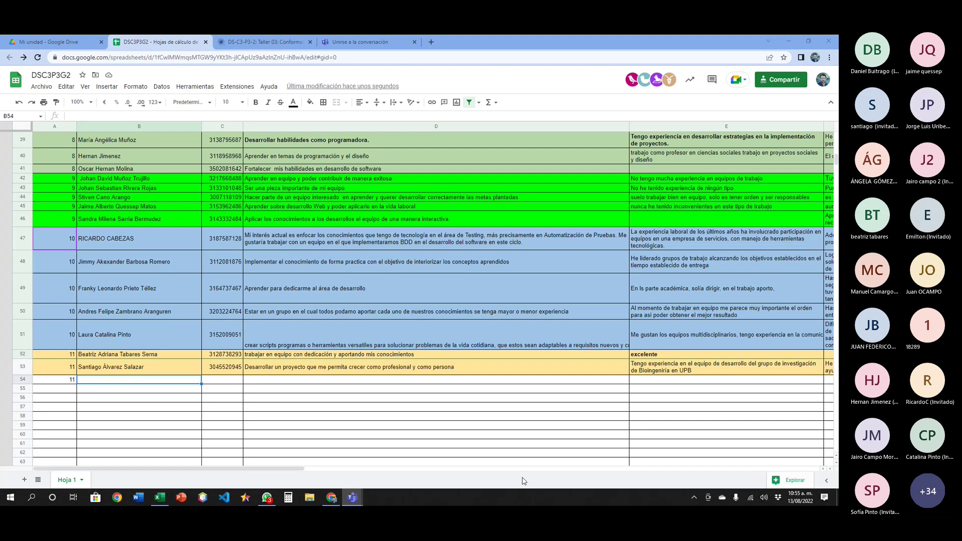
{"action": "key", "text": "alt+Tab"}
{"action": "key", "text": "Down"}
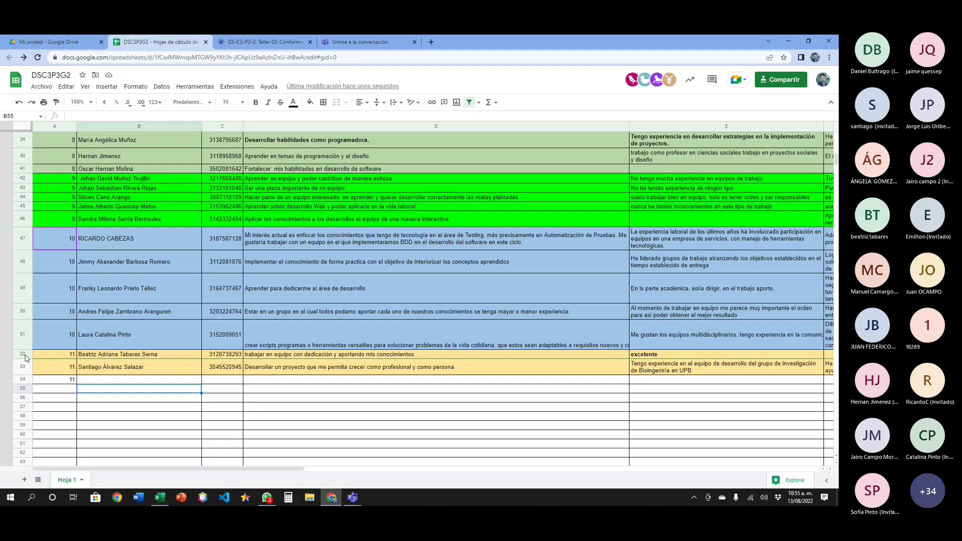
Shade rows 52–54 with a light orange fill and move to the Taller 03 tab.
{"action": "left_click_drag", "start_coordinate": [24, 355], "coordinate": [22, 379]}
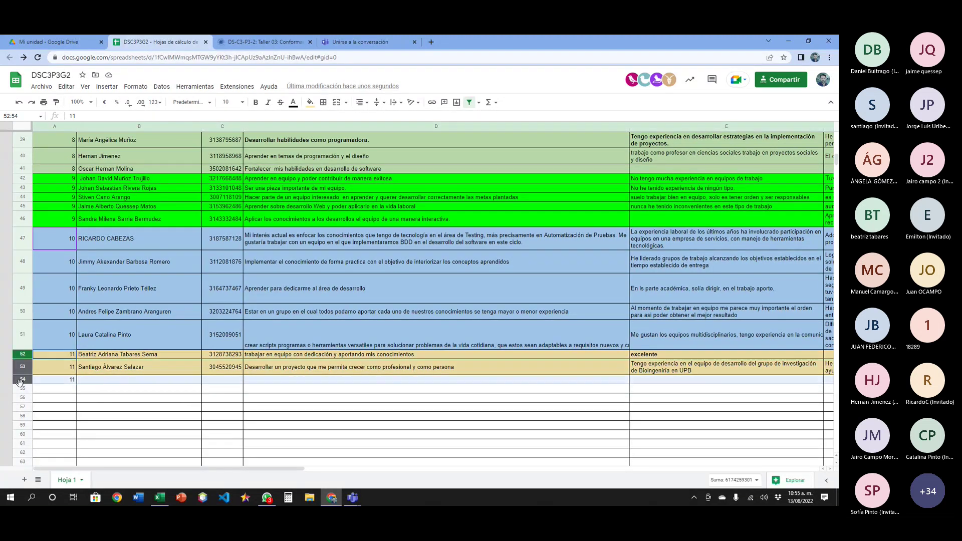
{"action": "left_click", "coordinate": [309, 104]}
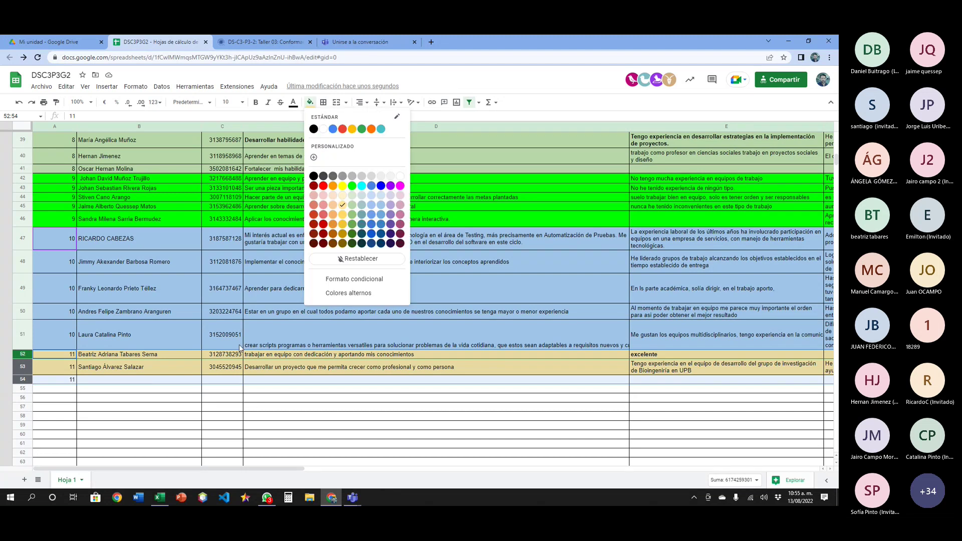
{"action": "left_click", "coordinate": [344, 207]}
{"action": "left_click", "coordinate": [143, 407]}
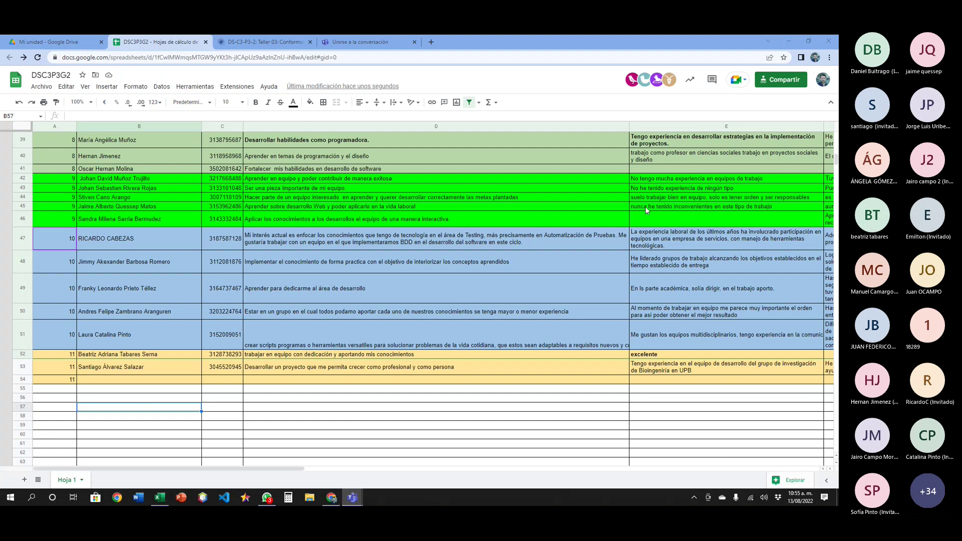
{"action": "left_click", "coordinate": [264, 43]}
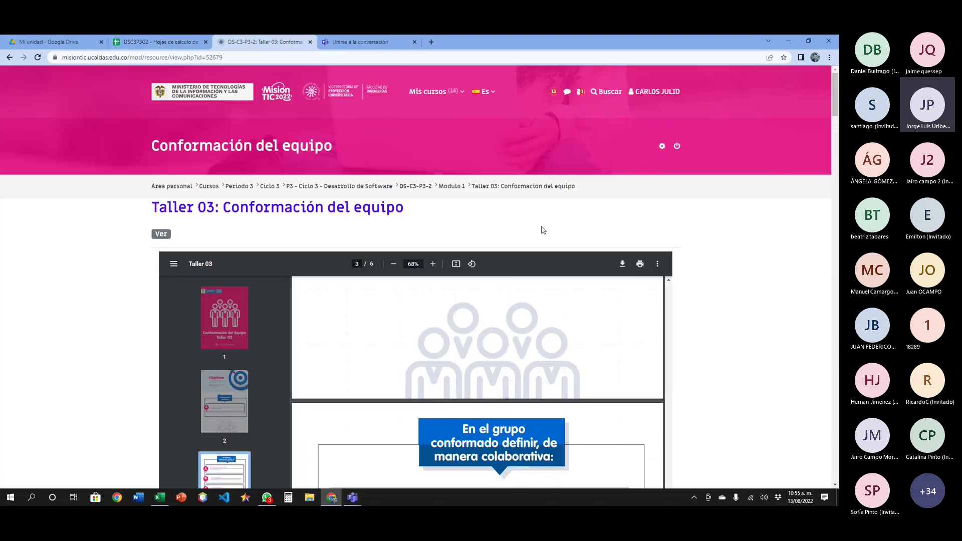
Go to the Módulo 1 section and scroll to its end, past Taller 2 - Grupal.
{"action": "left_click", "coordinate": [448, 188]}
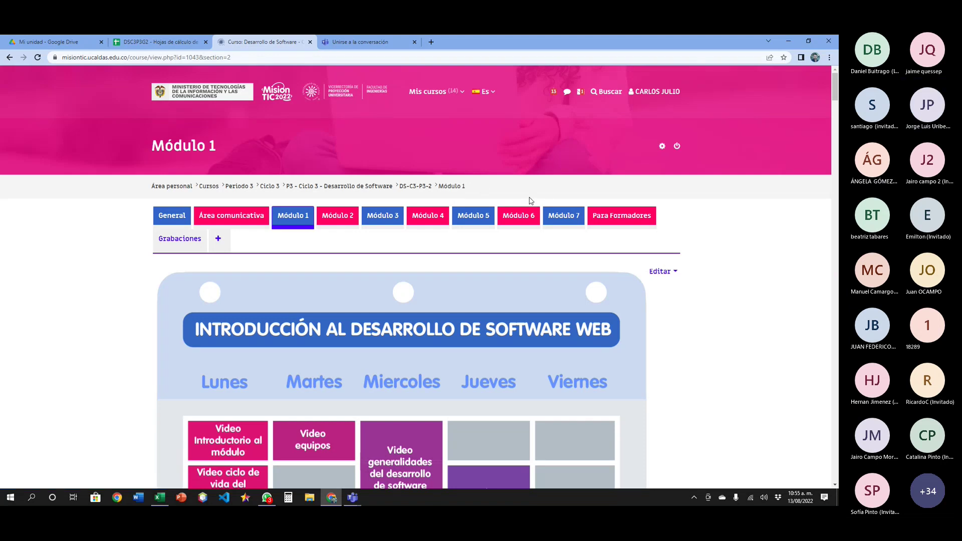
{"action": "scroll", "coordinate": [736, 248], "scroll_direction": "down", "scroll_amount": 4}
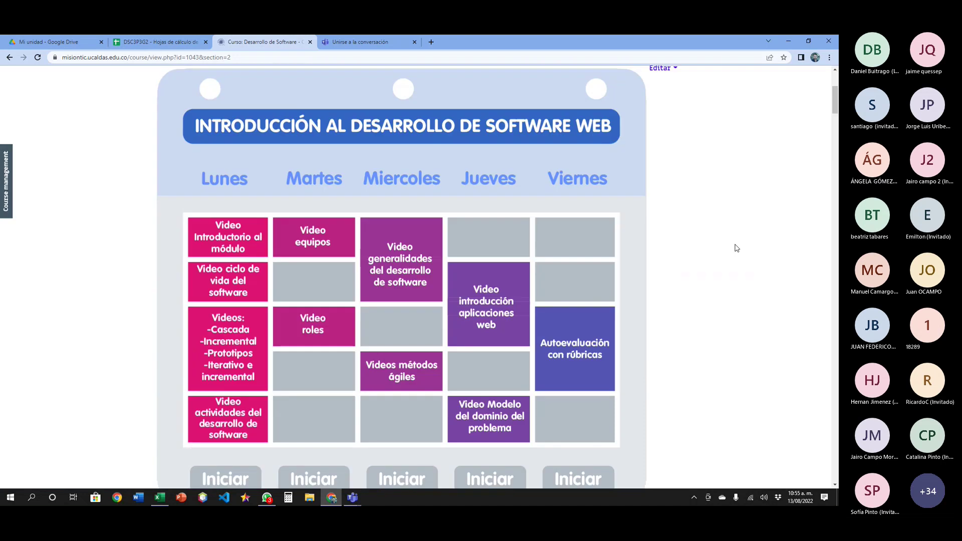
{"action": "scroll", "coordinate": [736, 247], "scroll_direction": "down", "scroll_amount": 20}
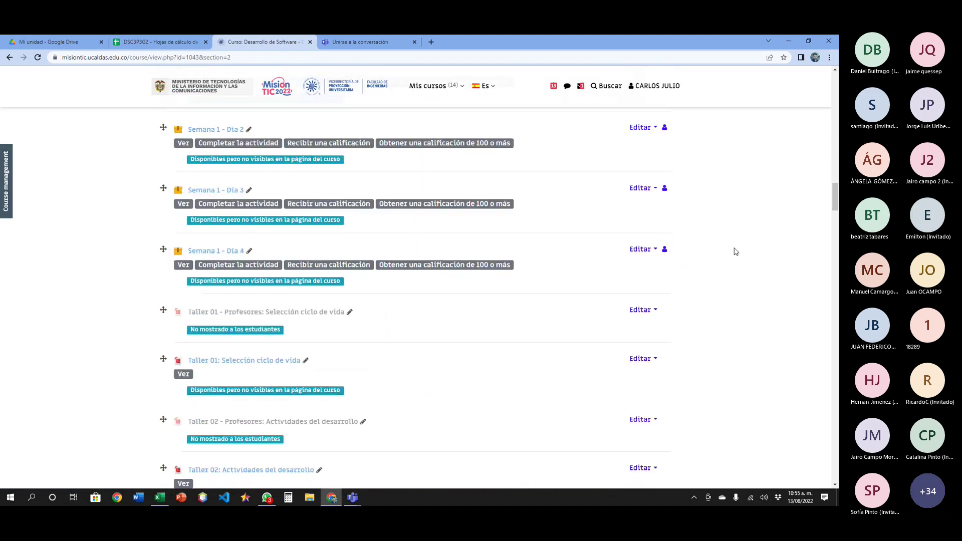
{"action": "scroll", "coordinate": [736, 251], "scroll_direction": "down", "scroll_amount": 20}
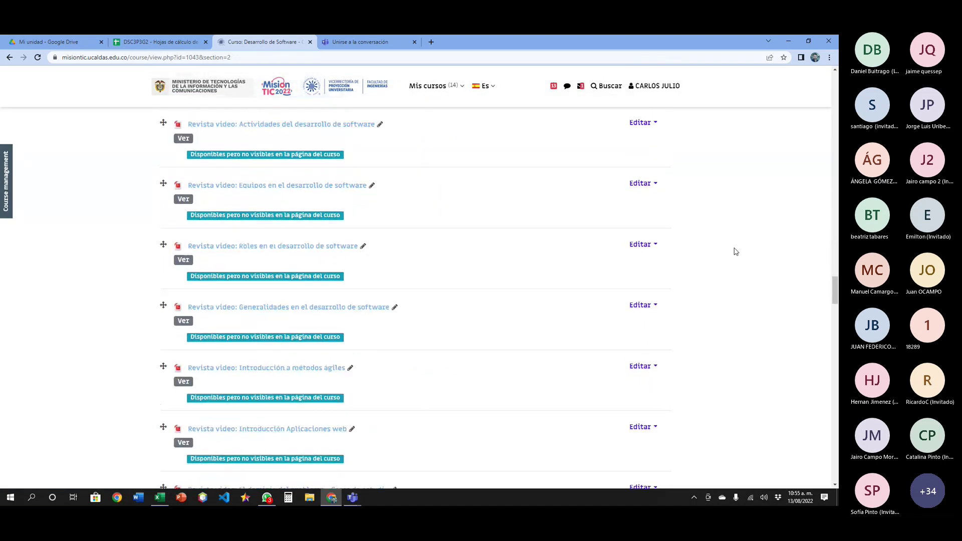
{"action": "scroll", "coordinate": [736, 251], "scroll_direction": "down", "scroll_amount": 10}
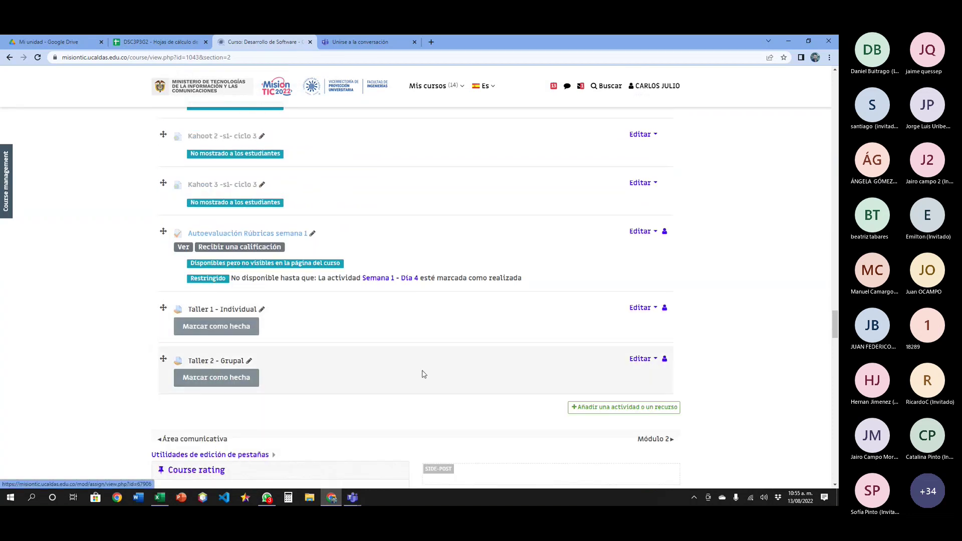
Add a Tarea named 'Taller 3 - Grupal' to Módulo 1 and save it back to the course.
{"action": "left_click", "coordinate": [639, 411]}
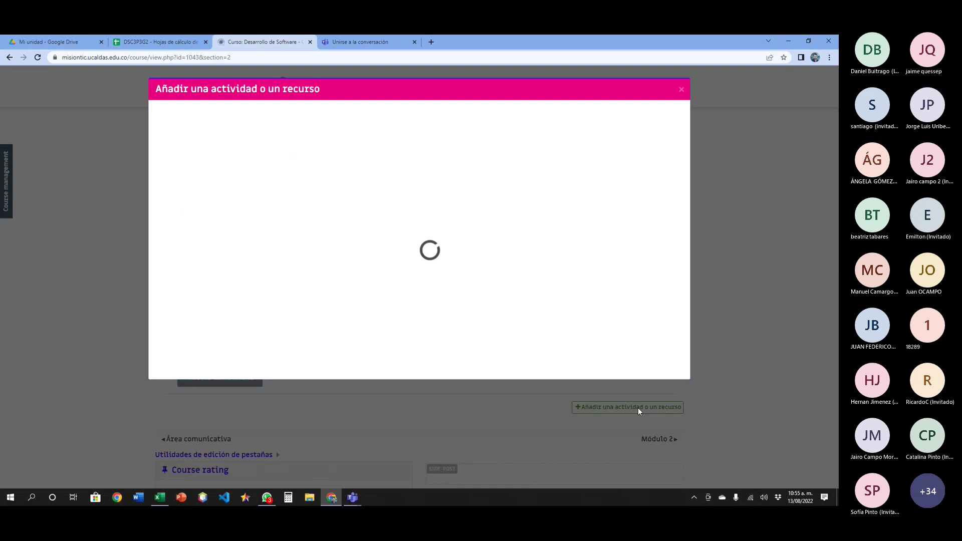
{"action": "left_click", "coordinate": [372, 457]}
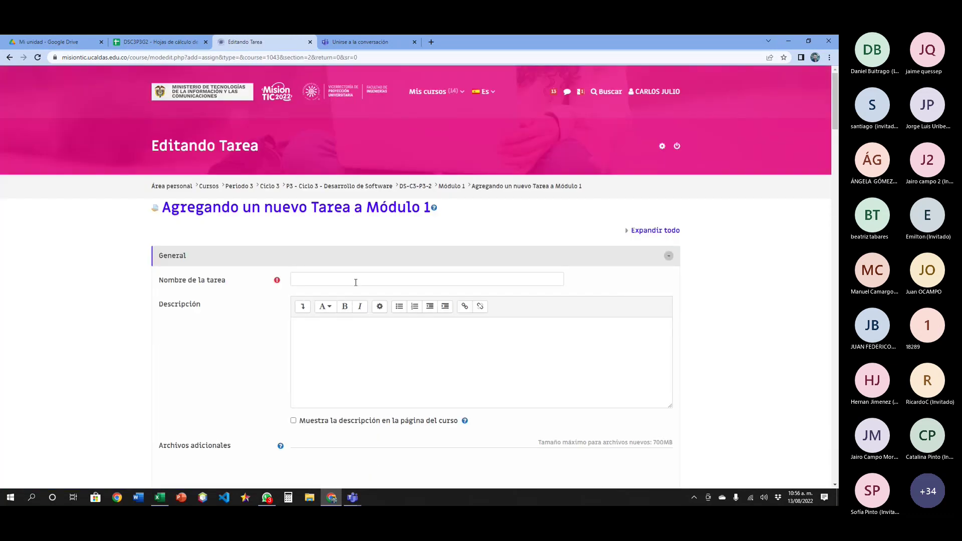
{"action": "left_click", "coordinate": [315, 280]}
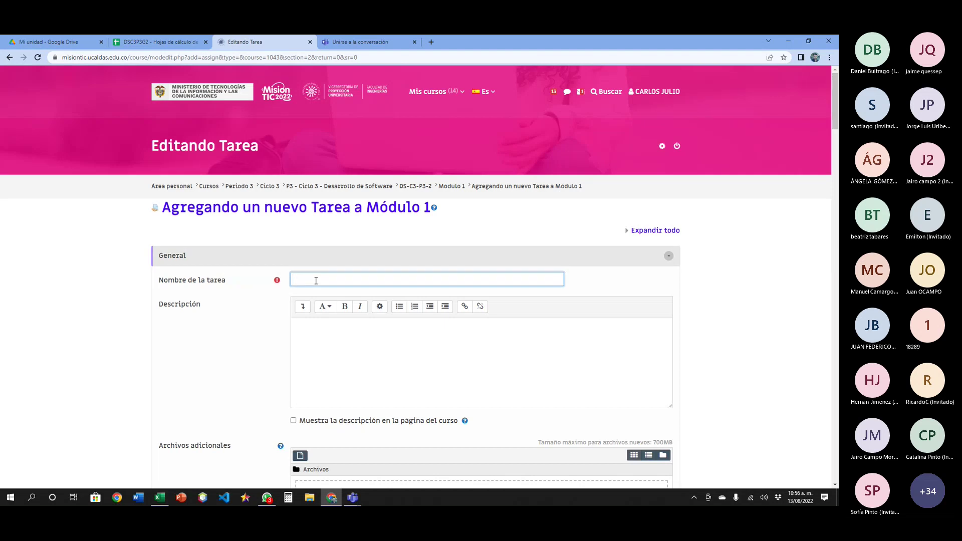
{"action": "type", "text": "Taller"}
{"action": "key", "text": "BackSpace"}
{"action": "key", "text": "BackSpace"}
{"action": "key", "text": "BackSpace"}
{"action": "key", "text": "BackSpace"}
{"action": "key", "text": "BackSpace"}
{"action": "type", "text": "r"}
{"action": "key", "text": "BackSpace"}
{"action": "type", "text": "aller3 - Grupal"}
{"action": "scroll", "coordinate": [548, 339], "scroll_direction": "down", "scroll_amount": 5}
{"action": "scroll", "coordinate": [456, 382], "scroll_direction": "down", "scroll_amount": 10}
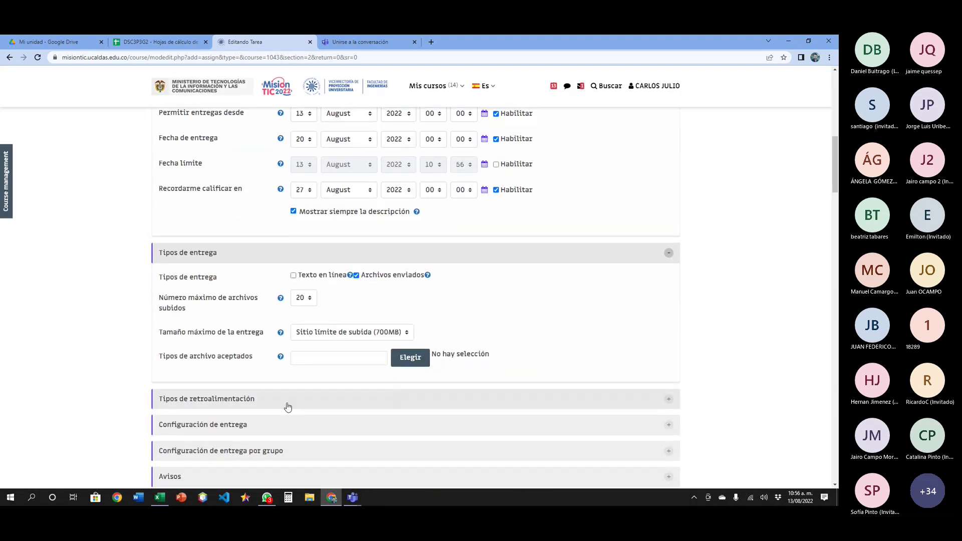
{"action": "left_click", "coordinate": [352, 447]}
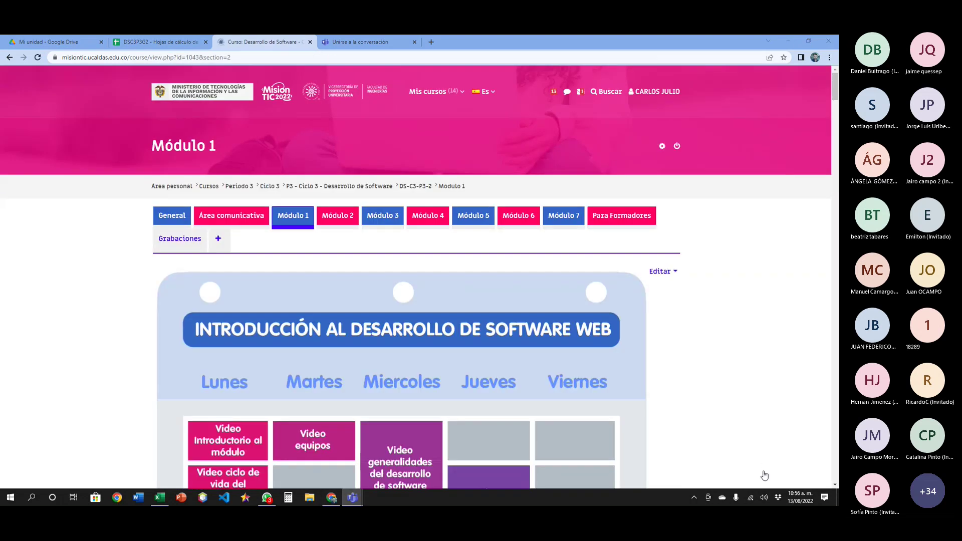
Minimize the Teams meeting window and return to the DSC3P3G2 spreadsheet tab.
{"action": "key", "text": "alt+Tab"}
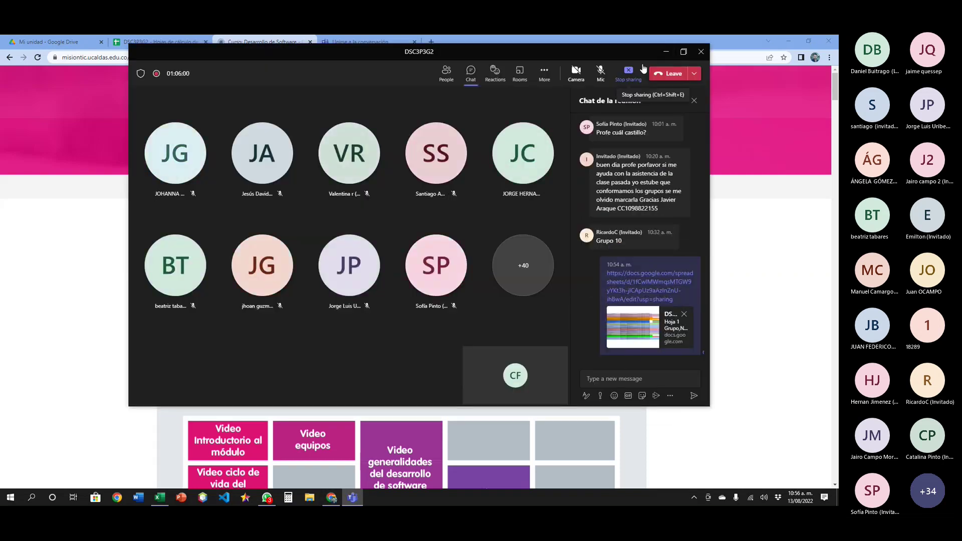
{"action": "left_click", "coordinate": [666, 52]}
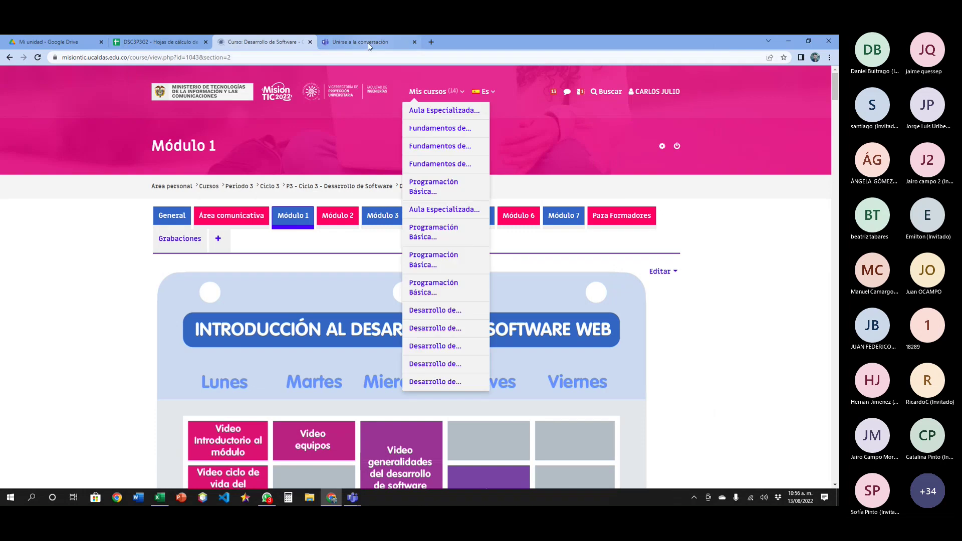
{"action": "left_click", "coordinate": [134, 43]}
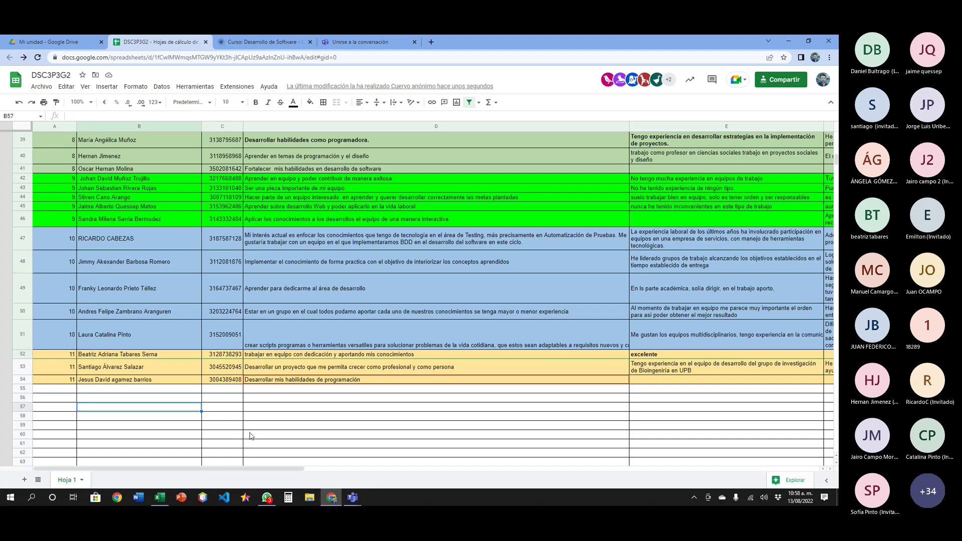
{"action": "left_click", "coordinate": [769, 451]}
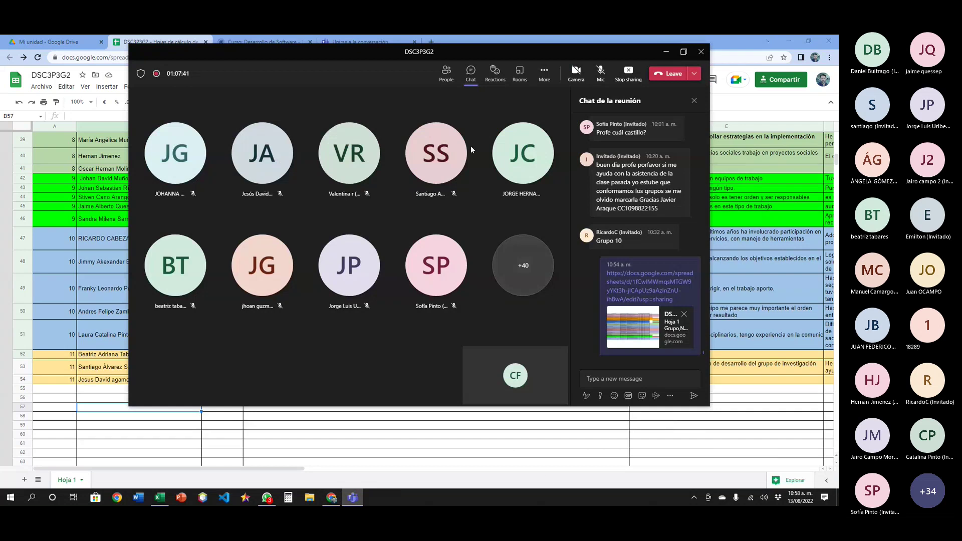
{"action": "left_click", "coordinate": [446, 74]}
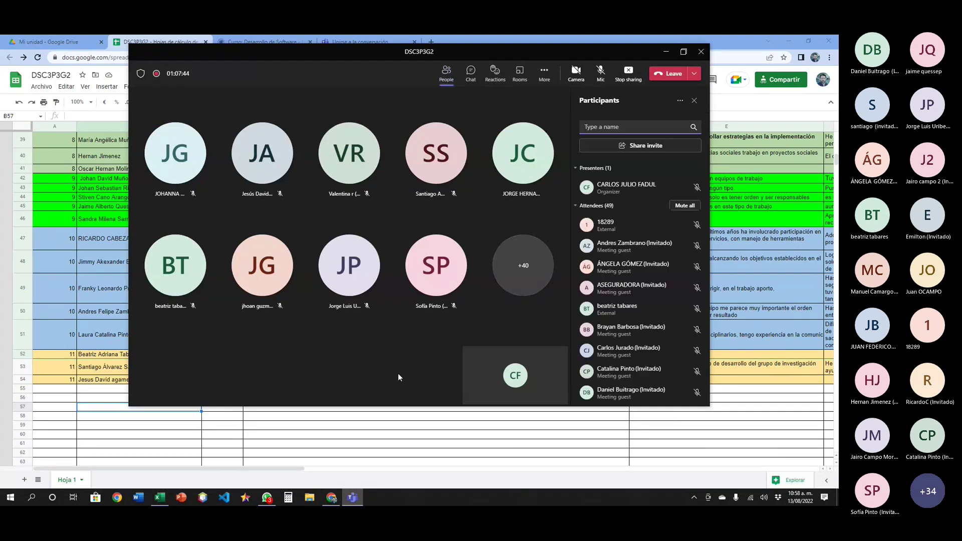
{"action": "left_click", "coordinate": [666, 52]}
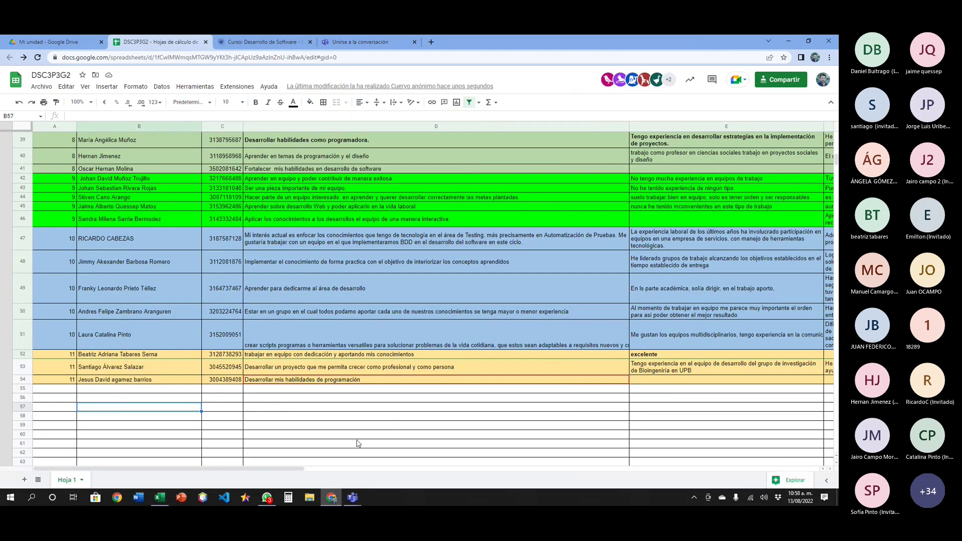